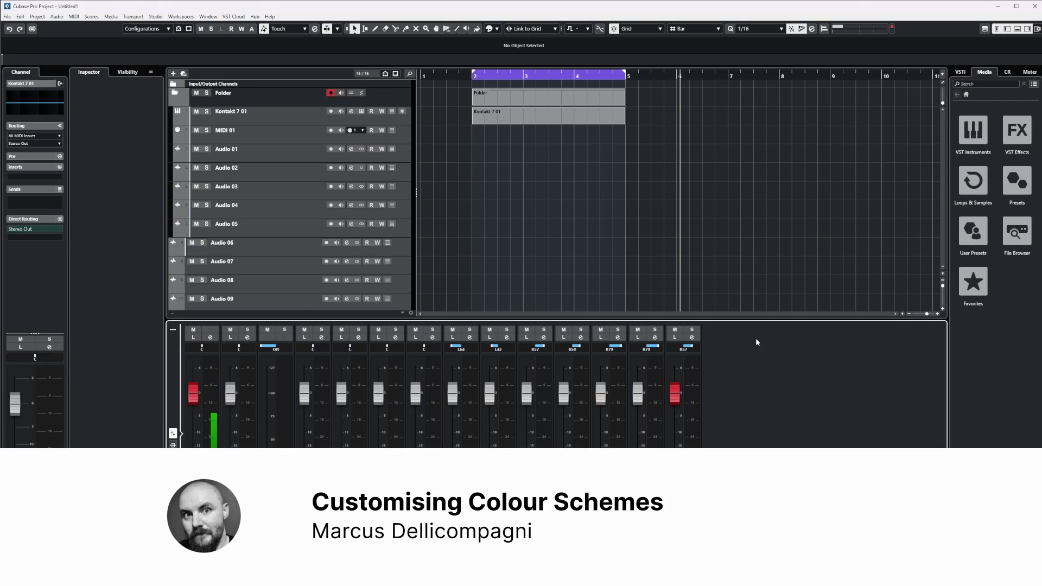
Open the Preferences window from the Edit menu.
scroll(757, 323, "right", 10)
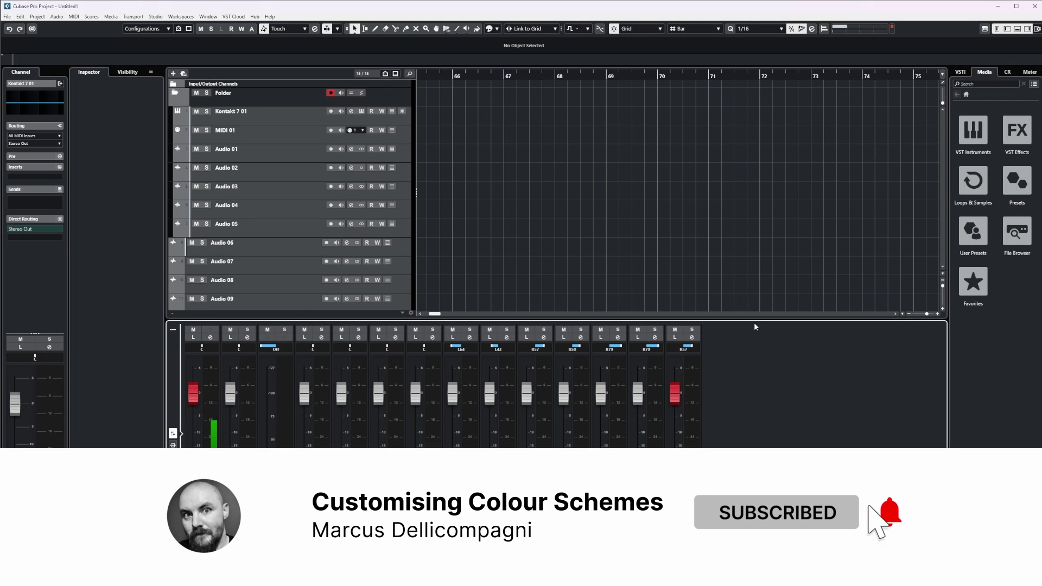
scroll(433, 297, "left", 10)
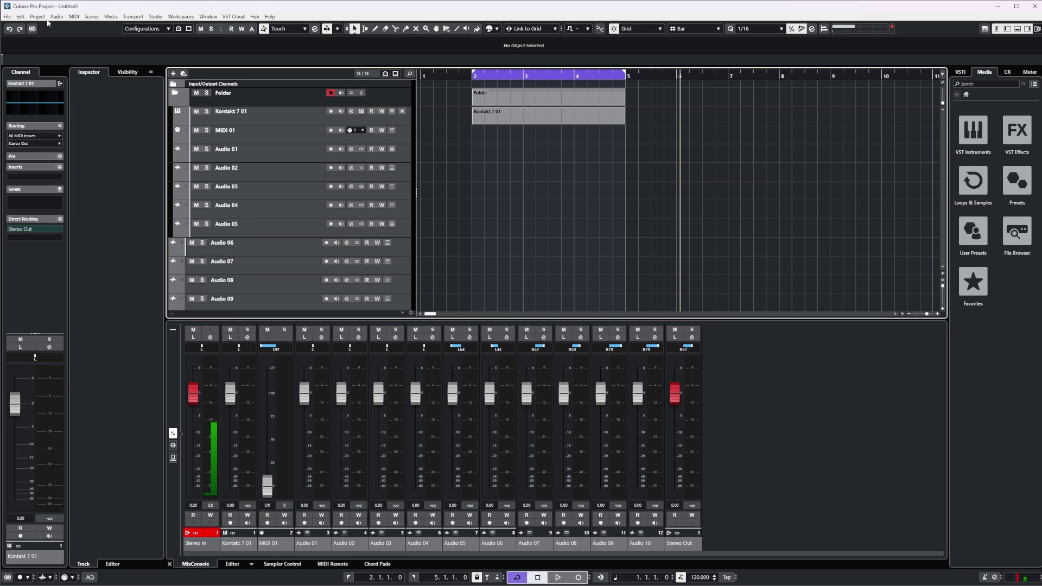
left_click(21, 16)
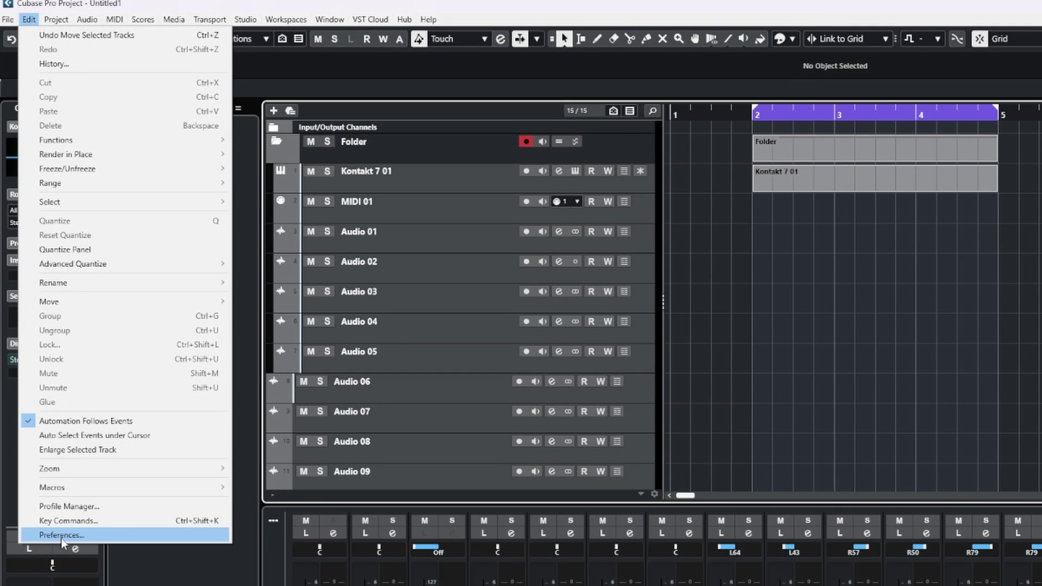
left_click(61, 537)
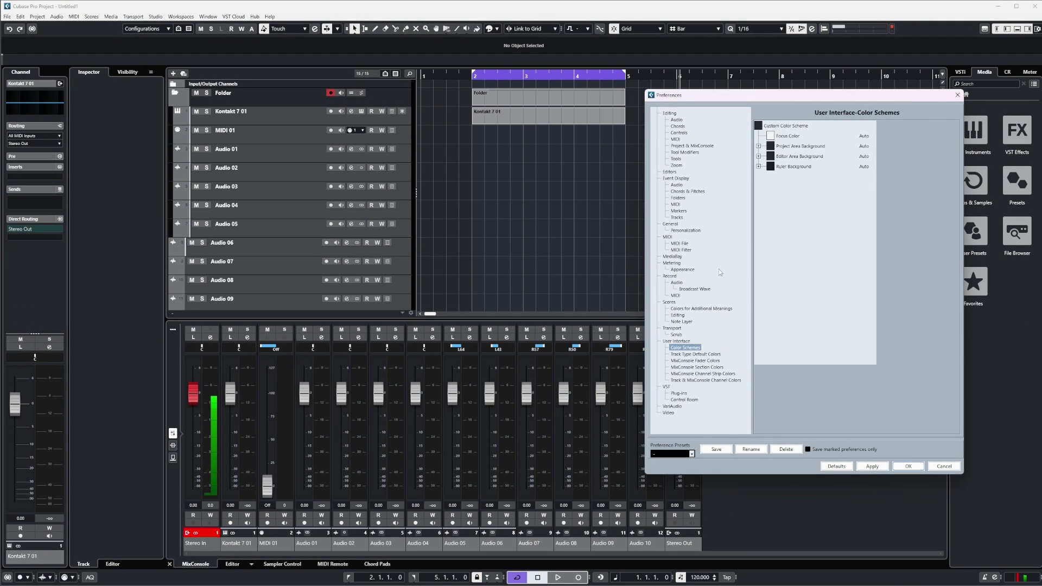
Browse the User Interface colour subpages, then return to Color Schemes.
left_click(664, 341)
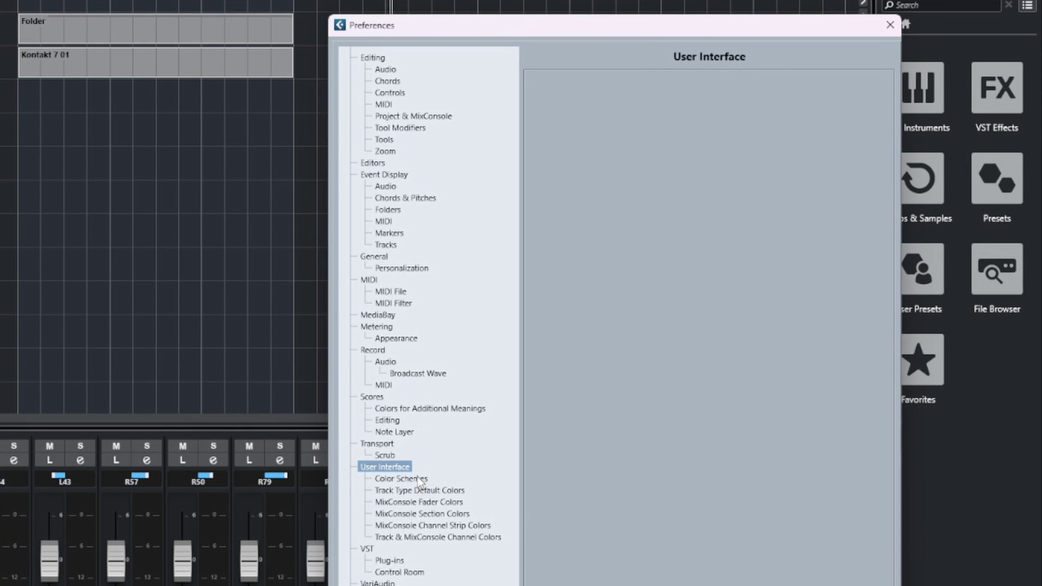
left_click(546, 415)
left_click(420, 491)
left_click(421, 502)
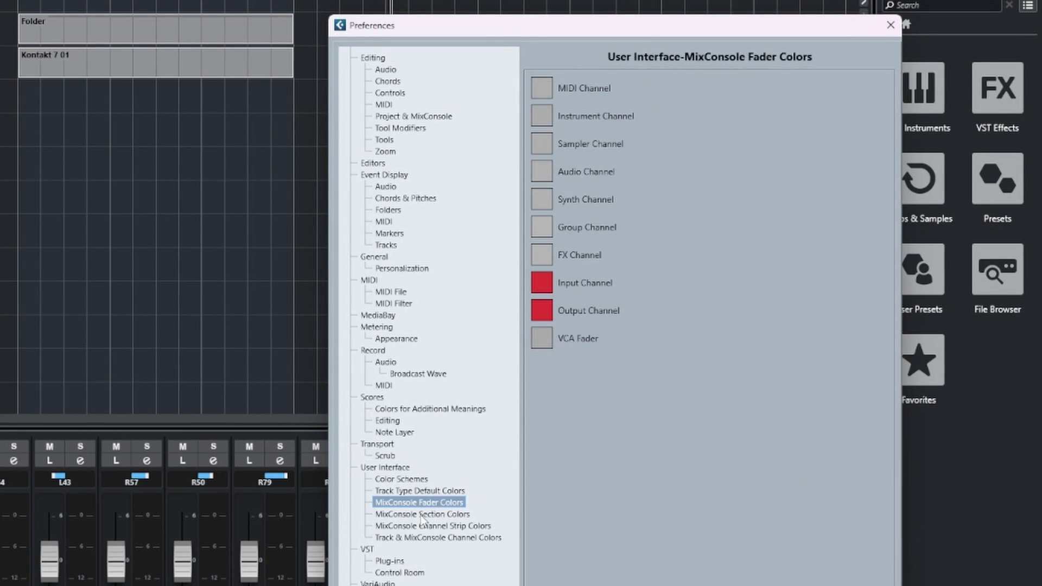
left_click(421, 514)
left_click(424, 538)
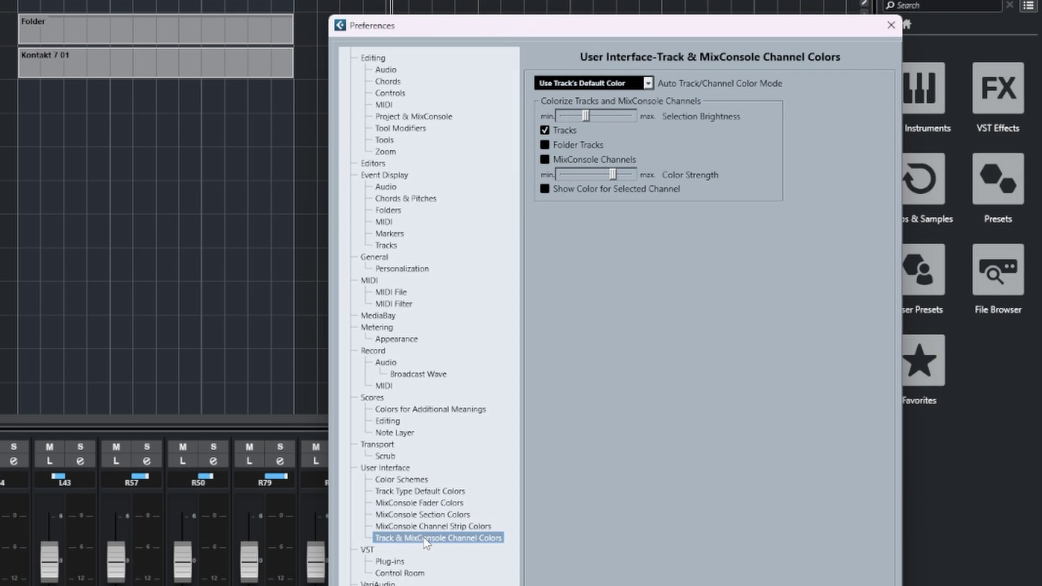
left_click(421, 483)
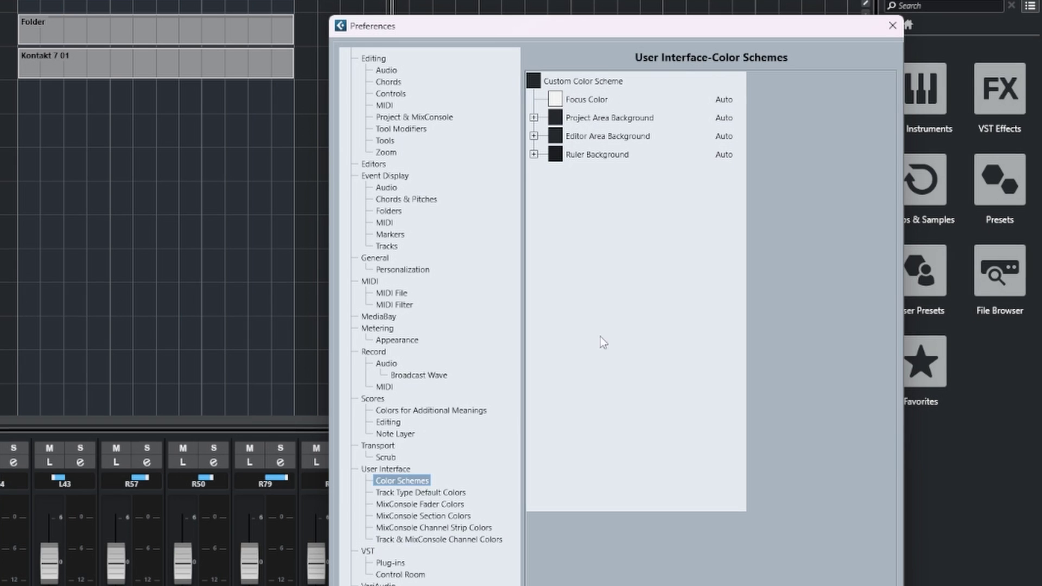
Set the Custom Color Scheme colour to the mid grey preset (RGB 99, 104, 109).
left_click(576, 85)
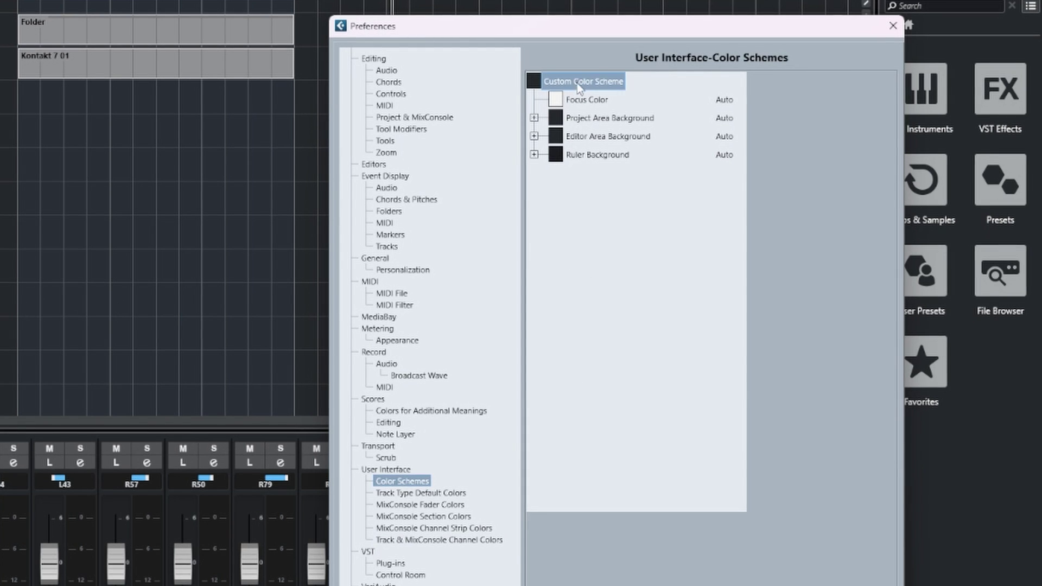
left_click(535, 81)
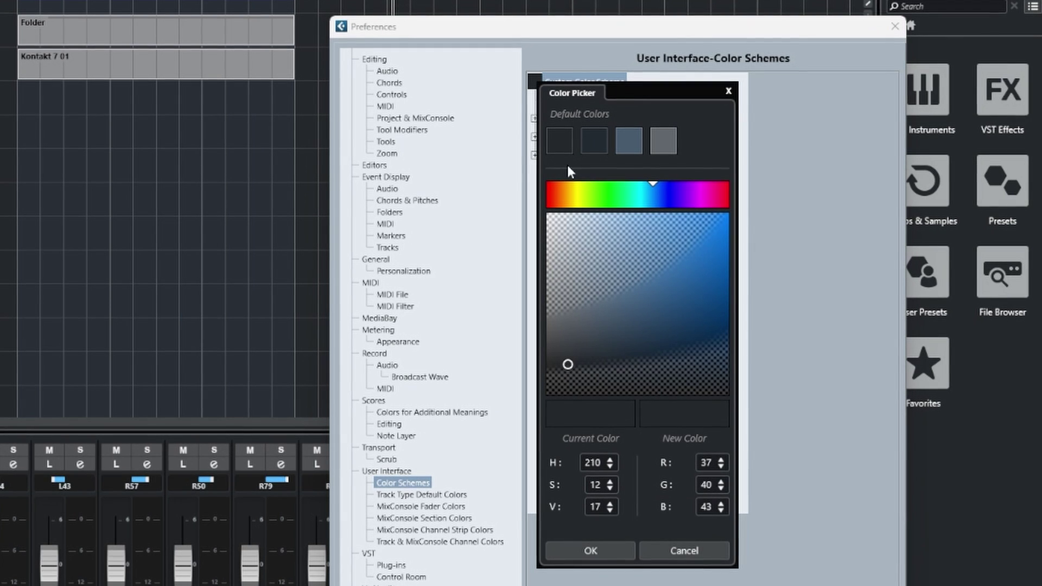
left_click(593, 152)
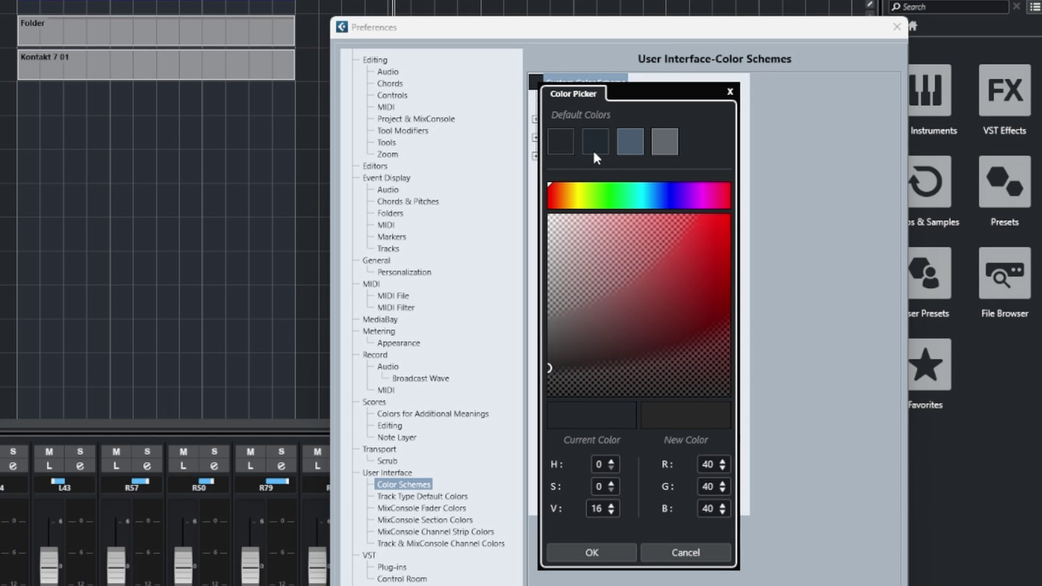
left_click(669, 137)
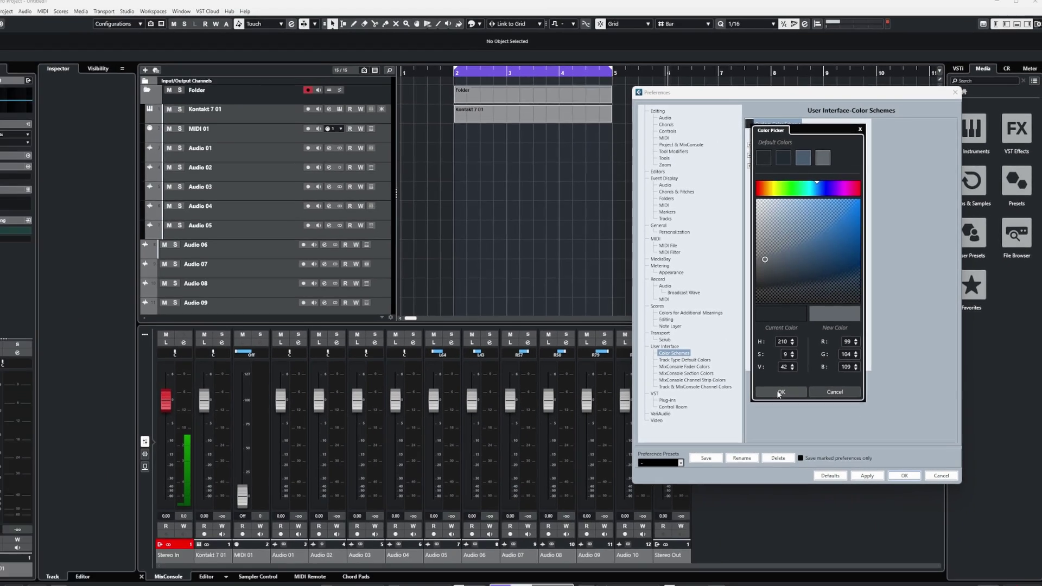
left_click(588, 554)
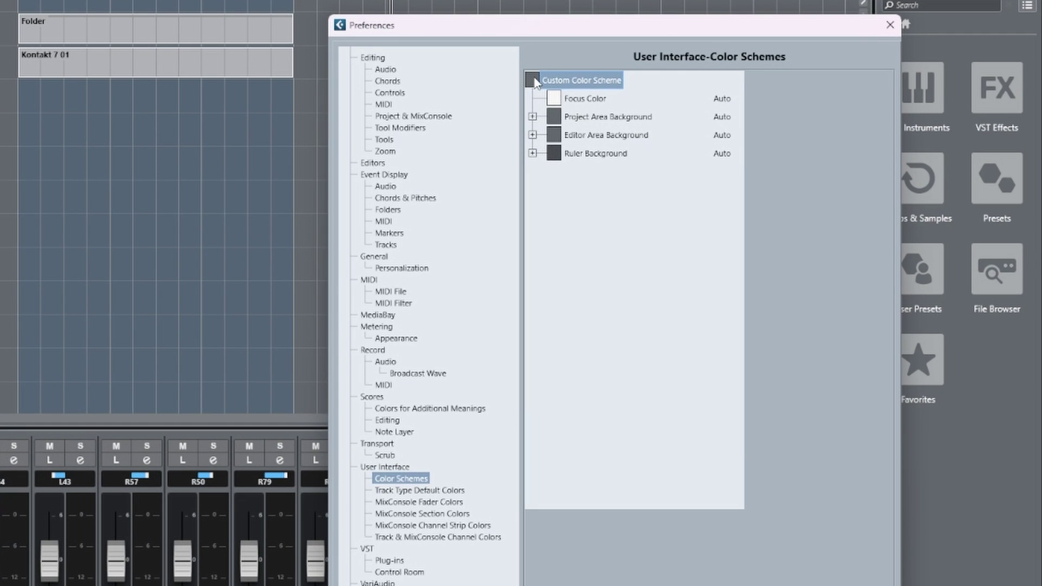
Try a purple tone for the Custom Color Scheme colour and apply it.
left_click(533, 80)
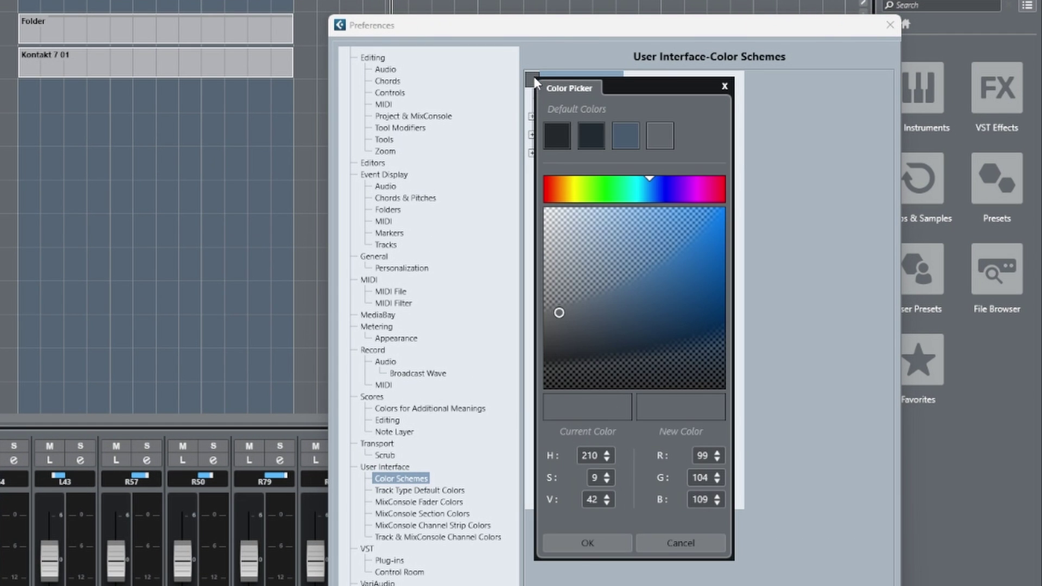
mouse_move(657, 179)
left_mouse_down()
mouse_move(695, 183)
mouse_move(602, 187)
mouse_move(691, 186)
left_mouse_up()
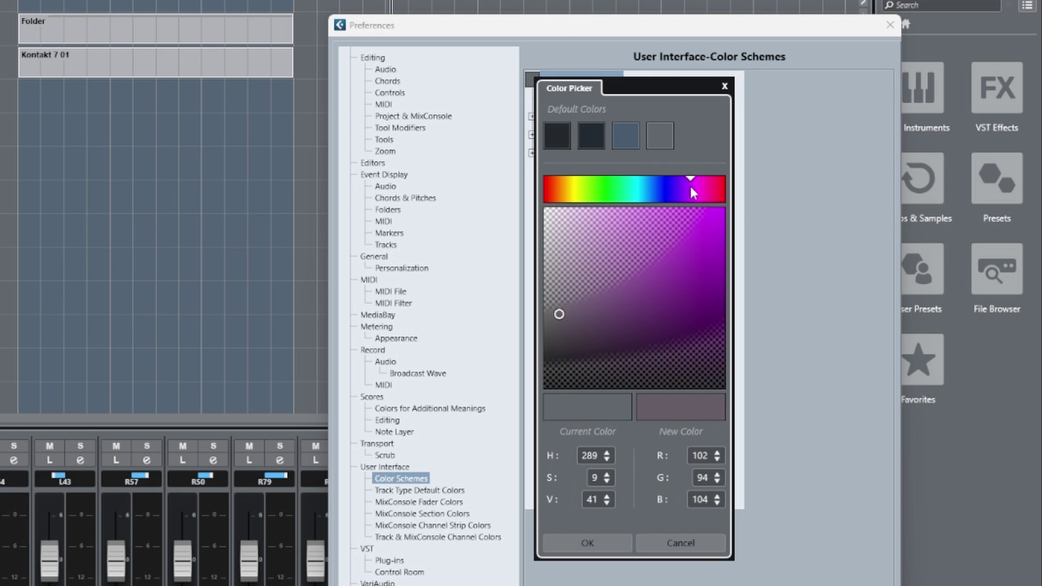
mouse_move(561, 314)
left_mouse_down()
mouse_move(650, 317)
mouse_move(630, 306)
left_mouse_up()
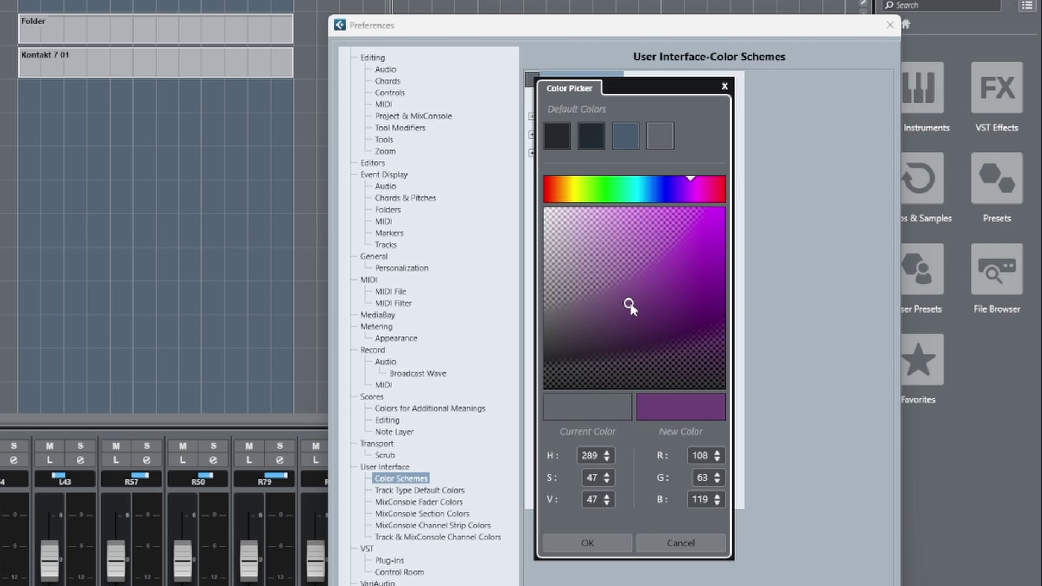
mouse_move(630, 307)
left_mouse_down()
mouse_move(632, 266)
mouse_move(627, 357)
left_mouse_up()
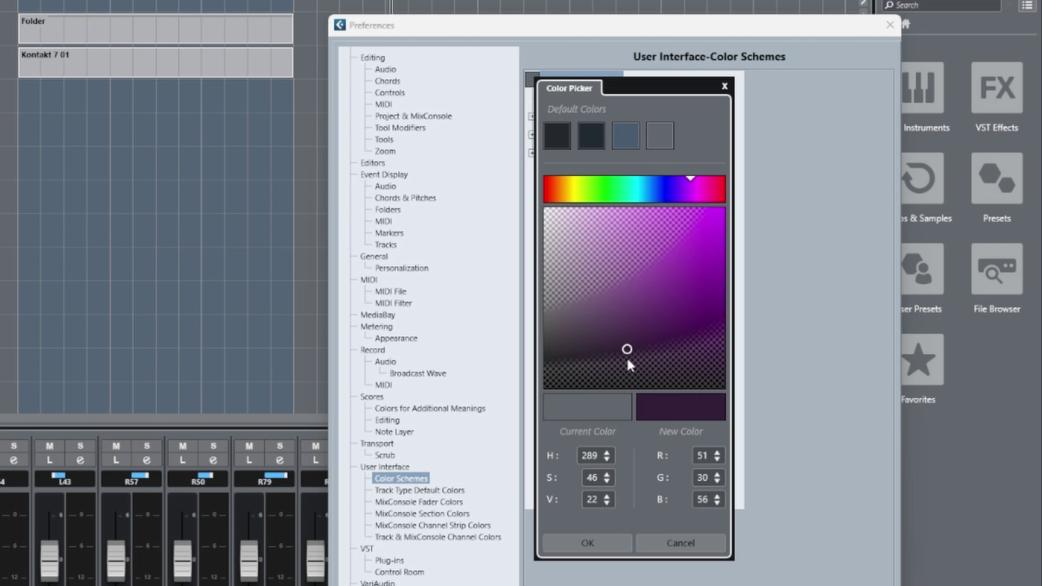
mouse_move(627, 359)
left_mouse_down()
mouse_move(587, 334)
mouse_move(526, 329)
mouse_move(726, 286)
mouse_move(717, 256)
mouse_move(710, 284)
left_mouse_up()
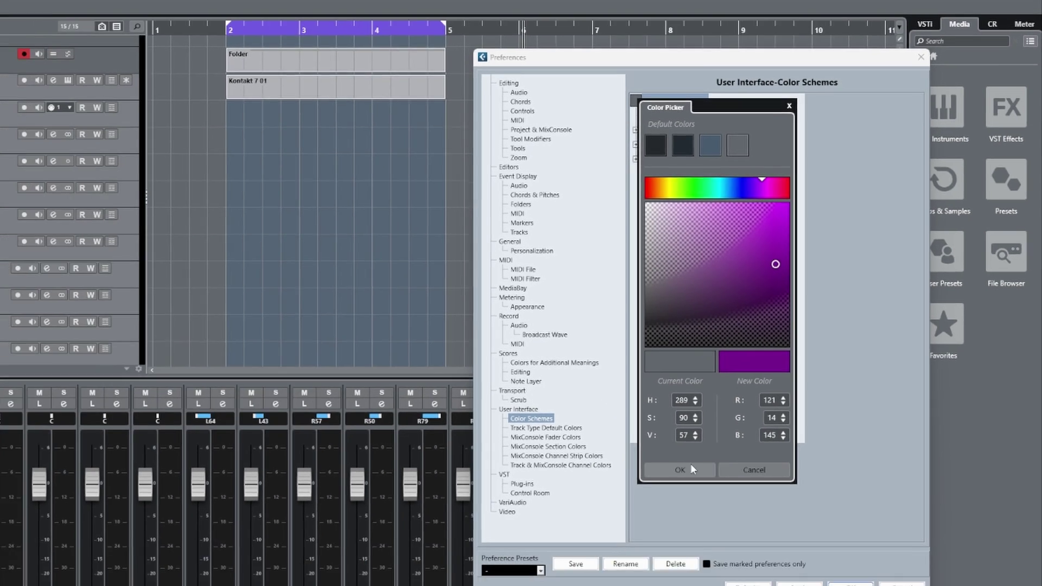
left_click(588, 542)
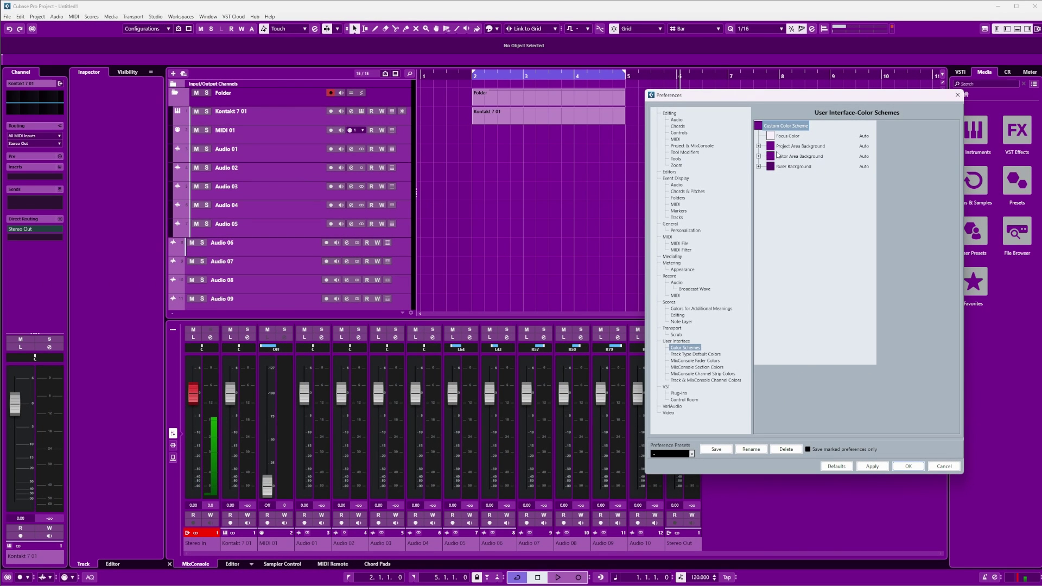
Replace it with a fully desaturated neutral grey (RGB 76, 76, 76).
left_click(758, 125)
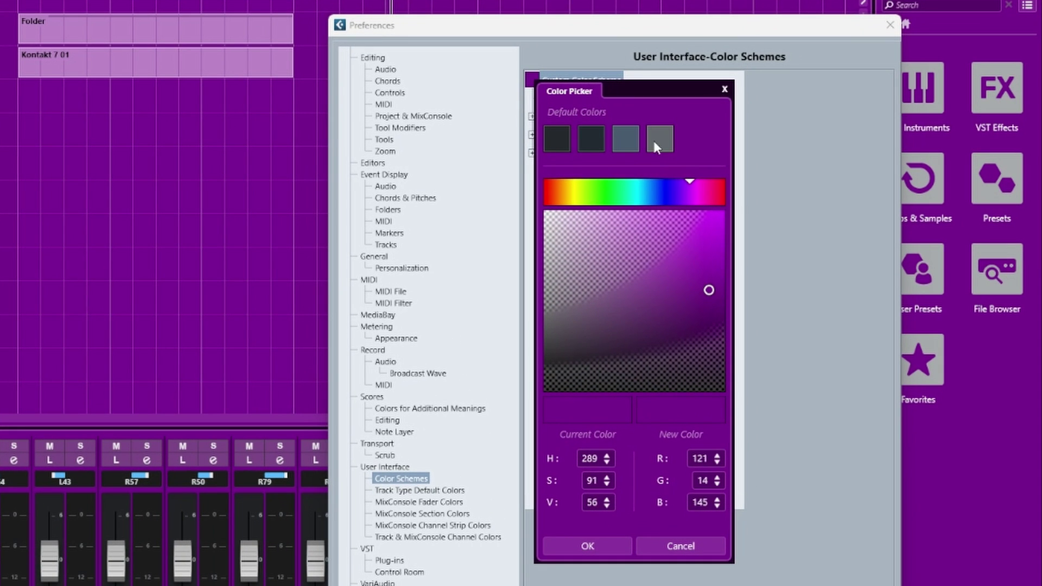
left_click(659, 140)
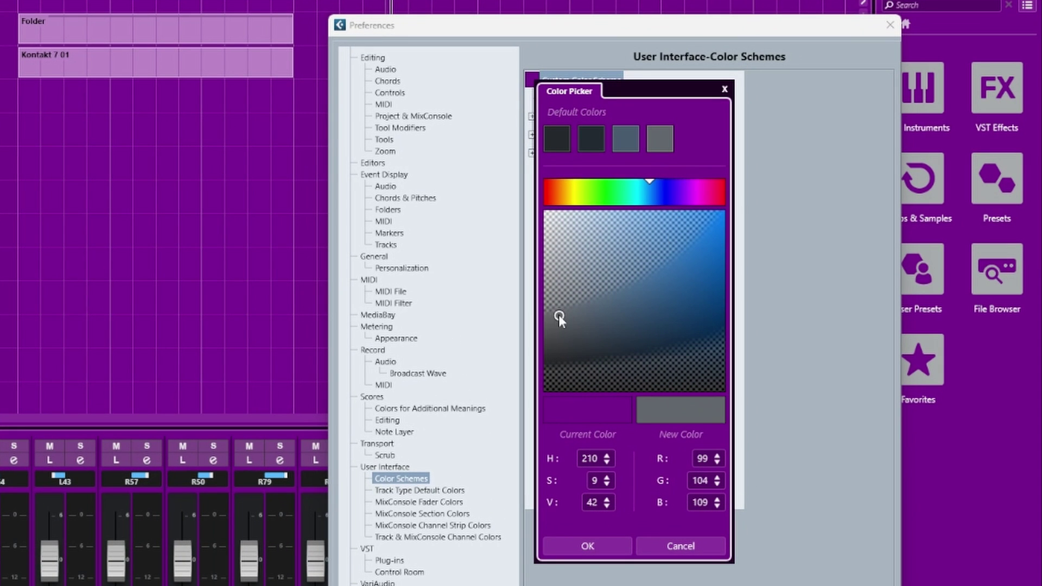
left_click_drag(559, 314, 528, 338)
left_click(587, 546)
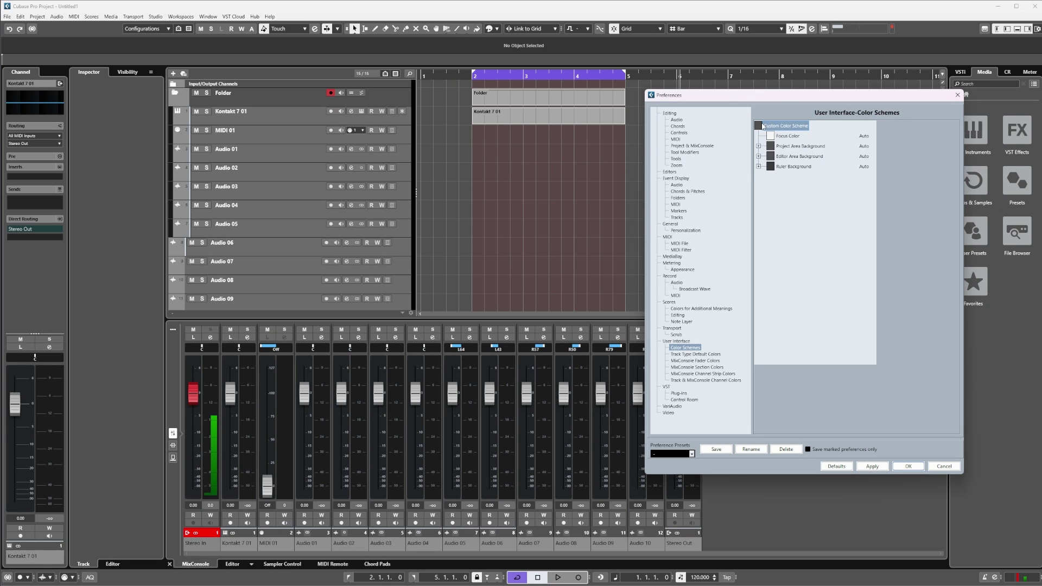
Try a darker grey brightness for the custom scheme colour.
left_click(761, 126)
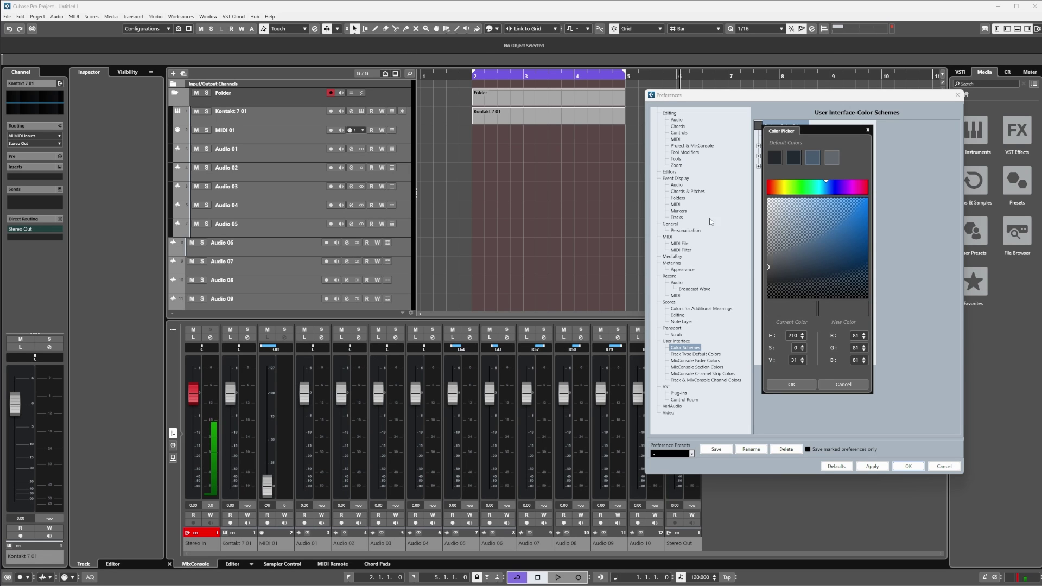
left_click_drag(769, 270, 768, 282)
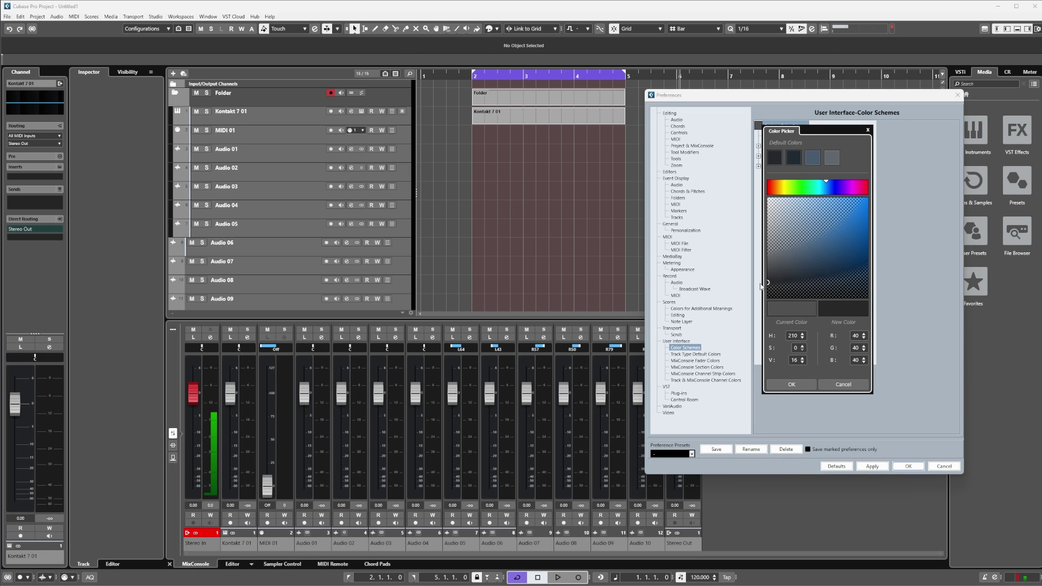
left_click(784, 384)
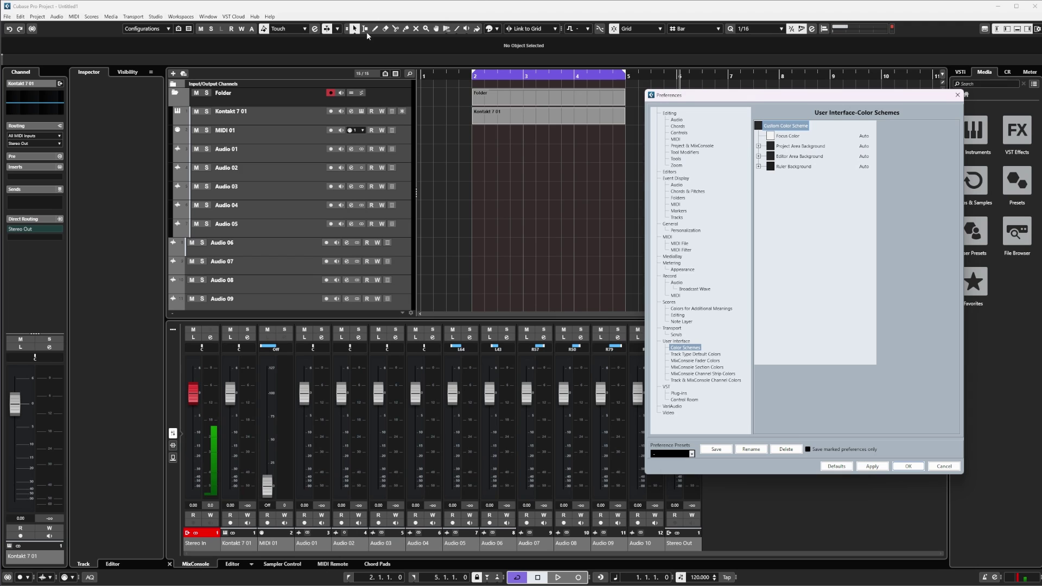
left_click(758, 126)
left_click(797, 361)
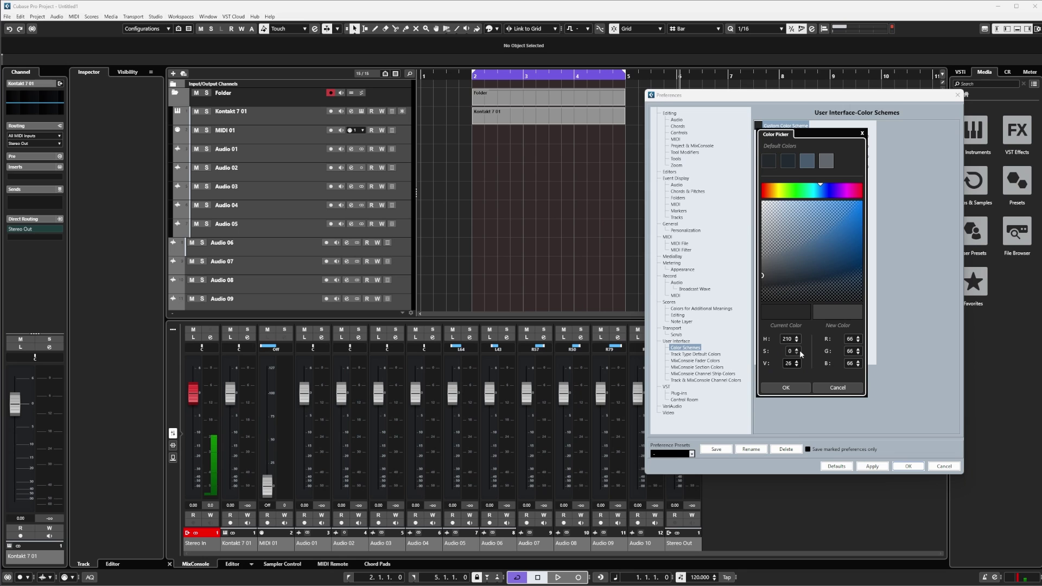
left_click(448, 299)
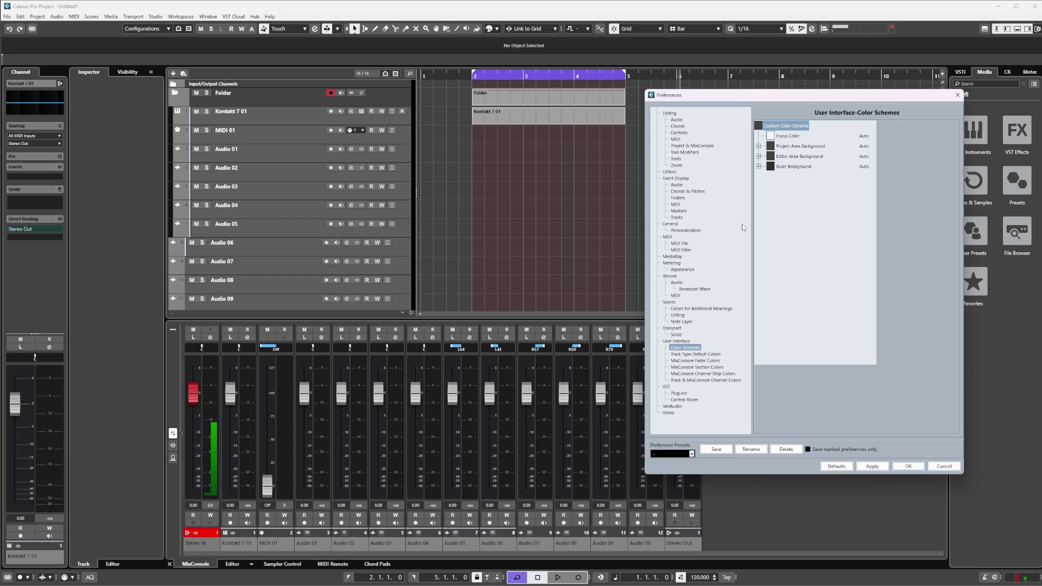
Compare a brighter grey, then settle on a darker neutral grey scheme colour.
left_click(758, 126)
scroll(790, 364, "up", 3)
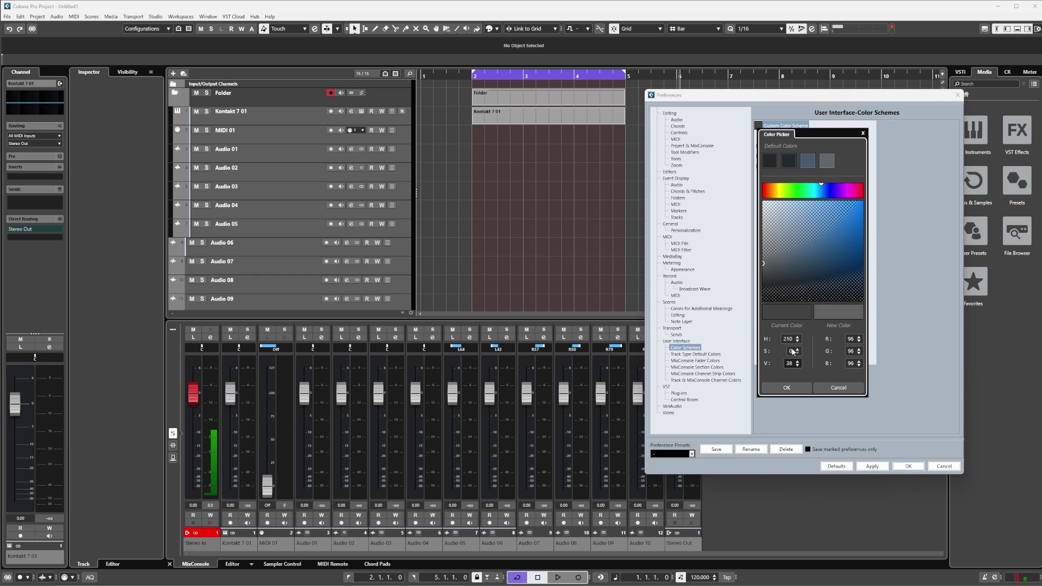
scroll(793, 347, "up", 2)
left_click(787, 388)
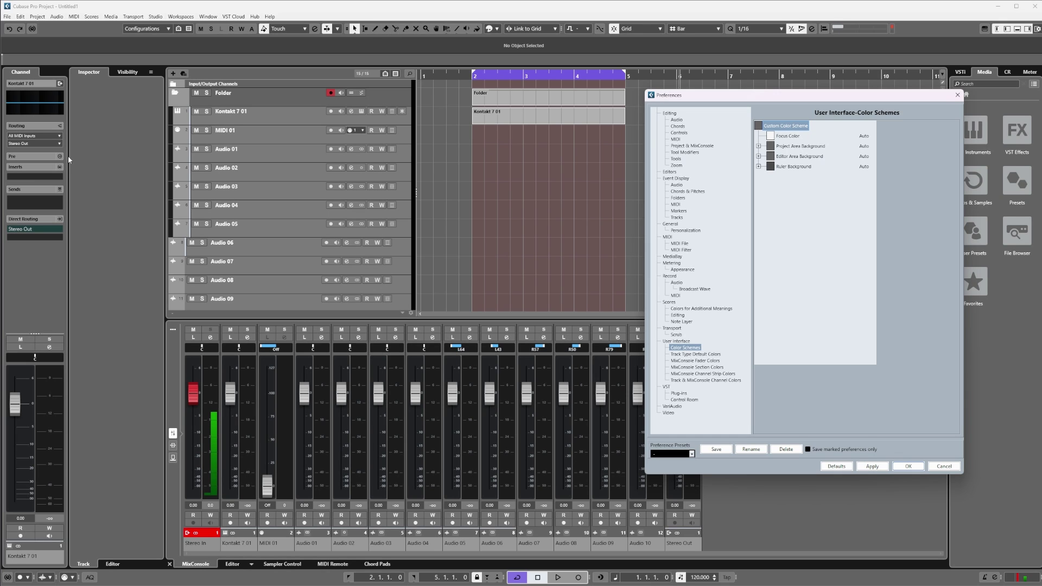
left_click(758, 125)
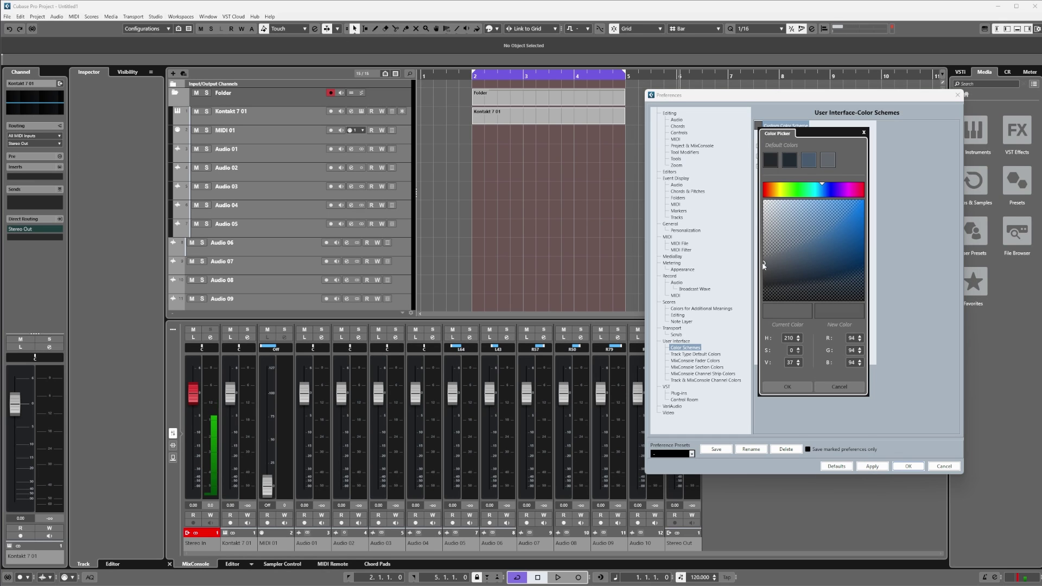
left_click(764, 272)
left_click(780, 387)
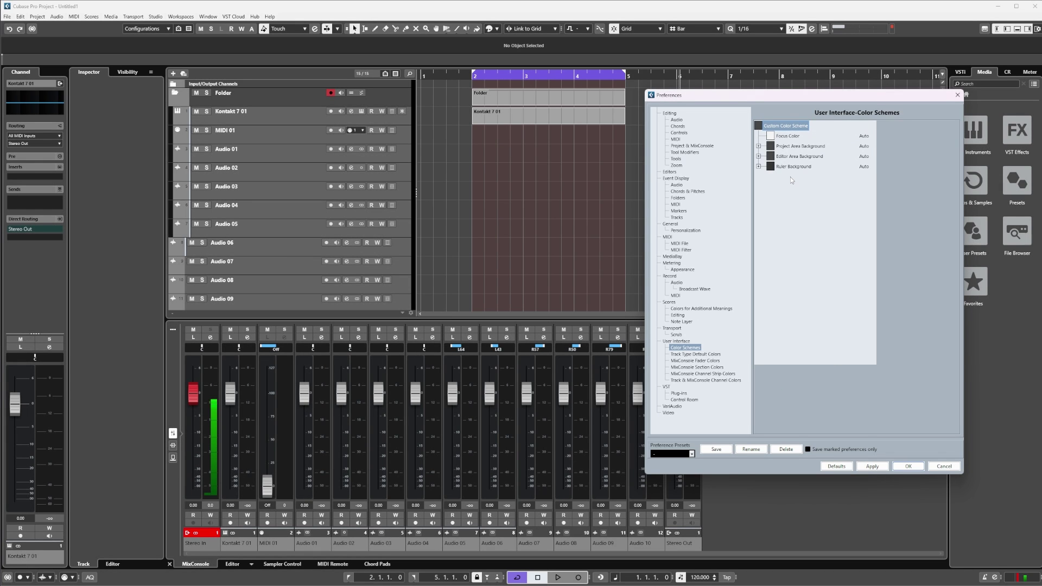
left_click(802, 137)
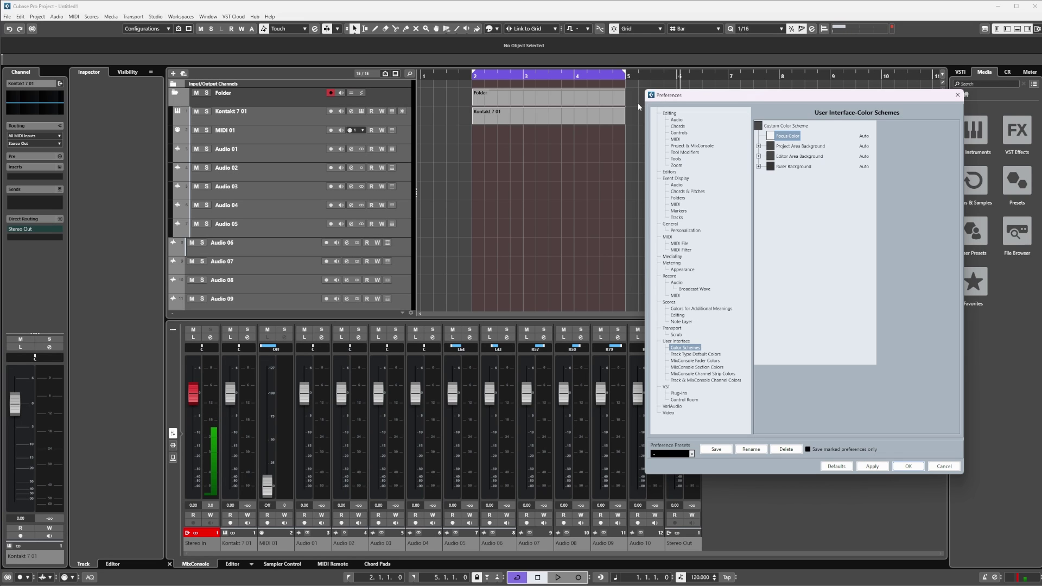
Set the Focus Color to pure red (R 254, G 0, B 0) and close Preferences.
left_click(774, 137)
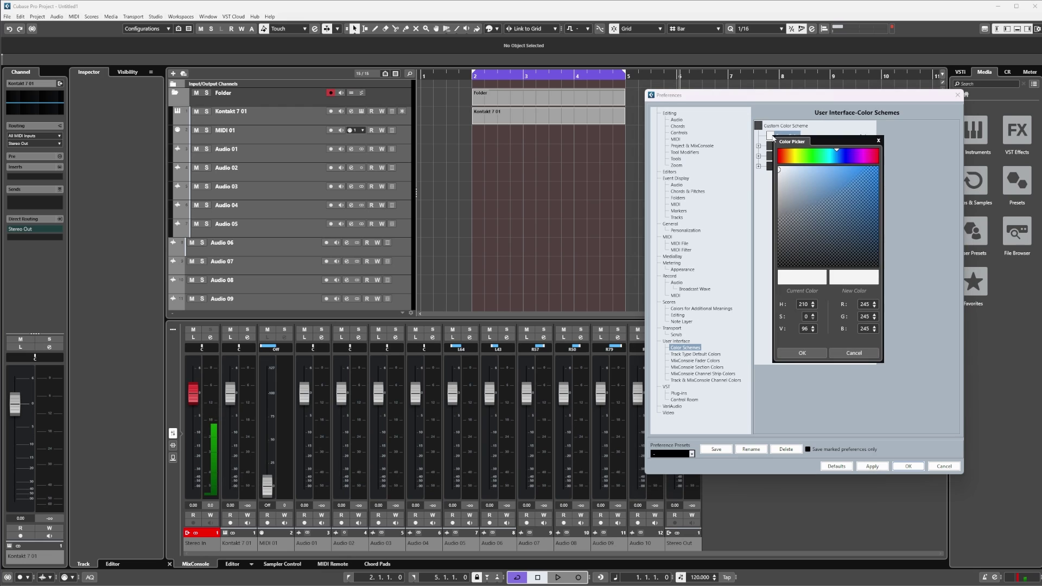
left_click(786, 153)
left_click(829, 173)
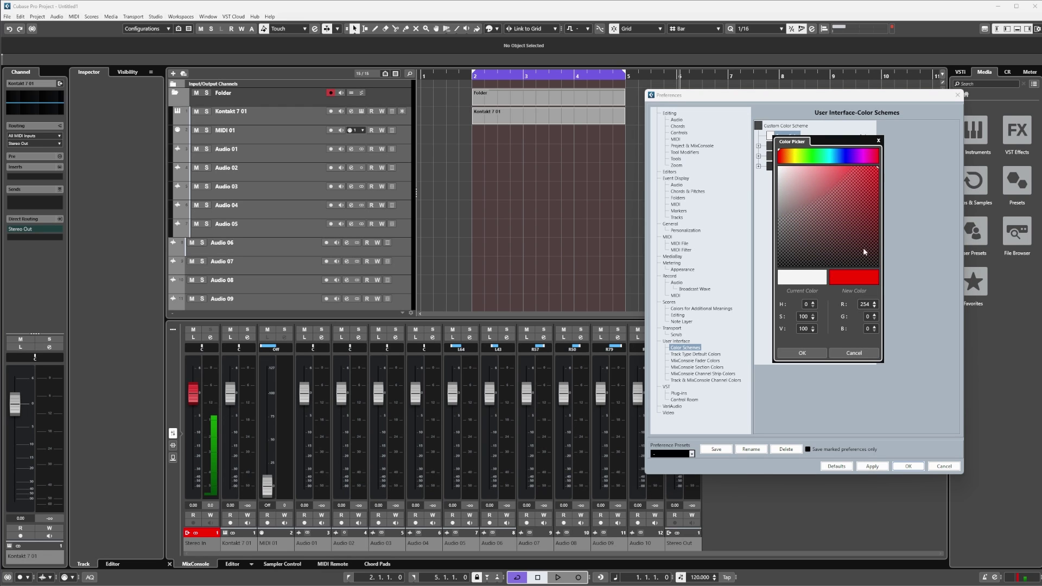
left_click(802, 353)
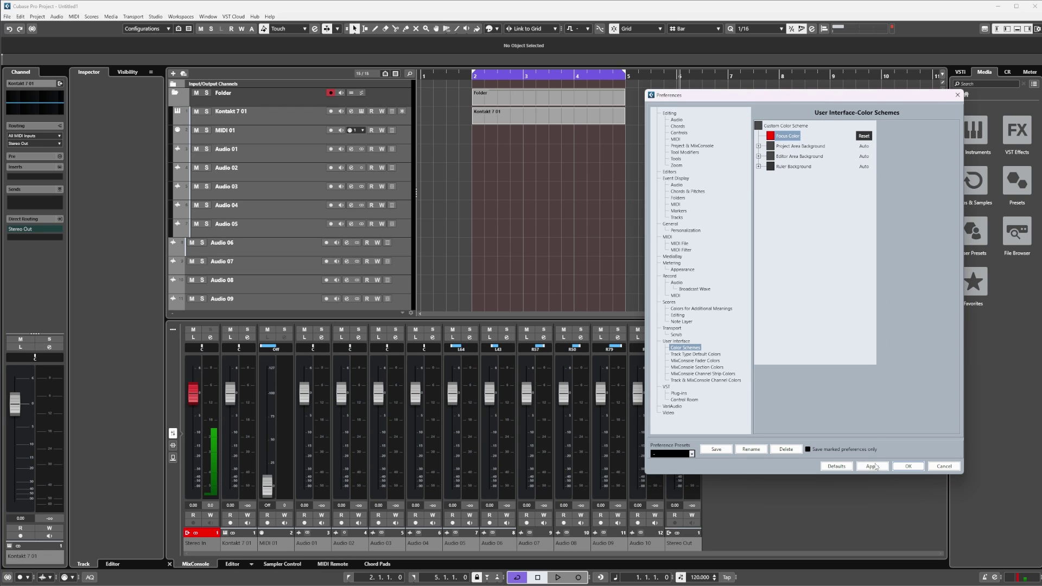
left_click(908, 466)
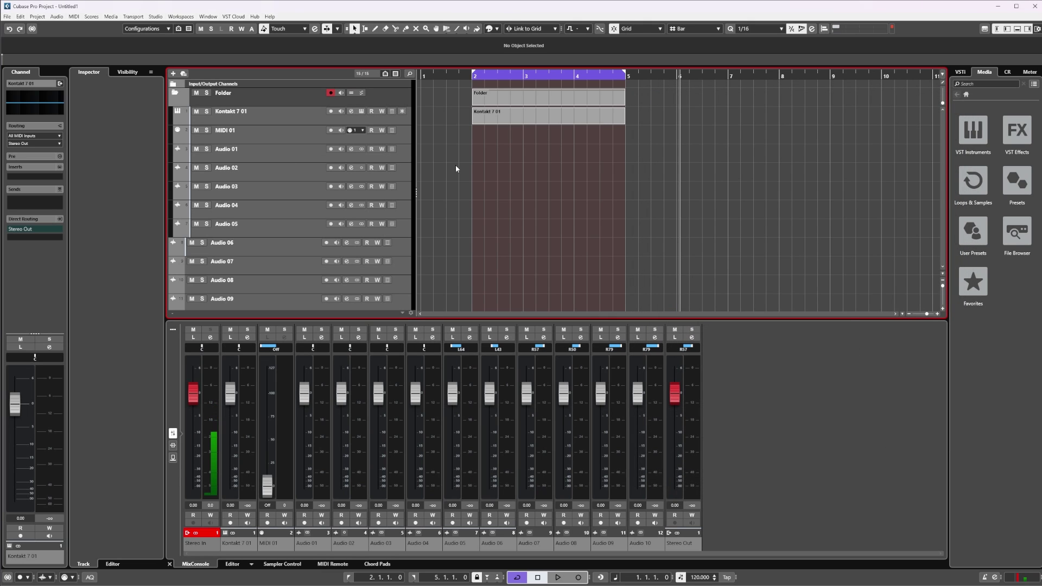
Focus the mixer, inspector, channel and media zones to check the red outline.
left_click(832, 373)
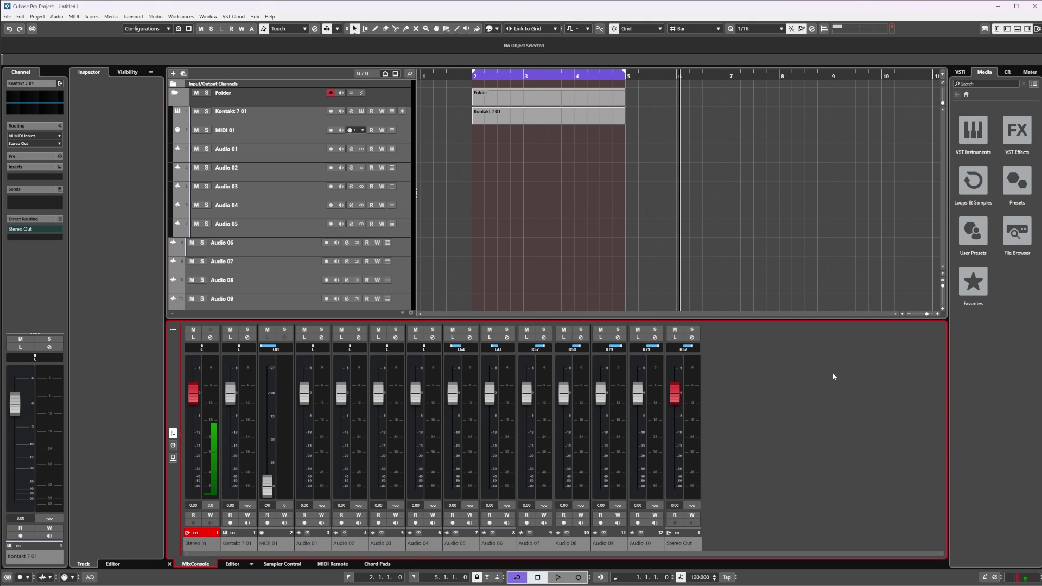
left_click(111, 241)
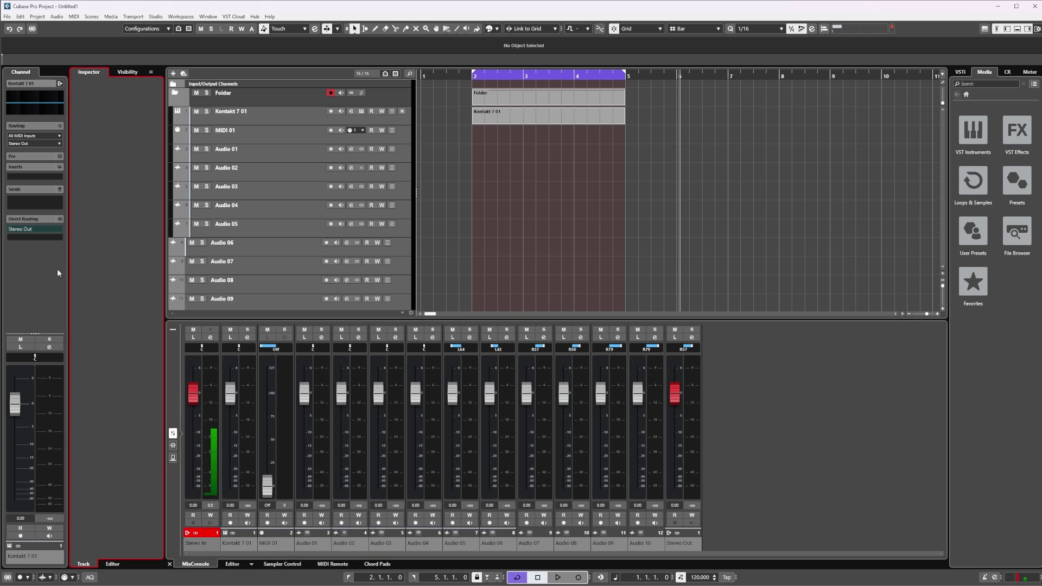
left_click(37, 271)
left_click(1002, 379)
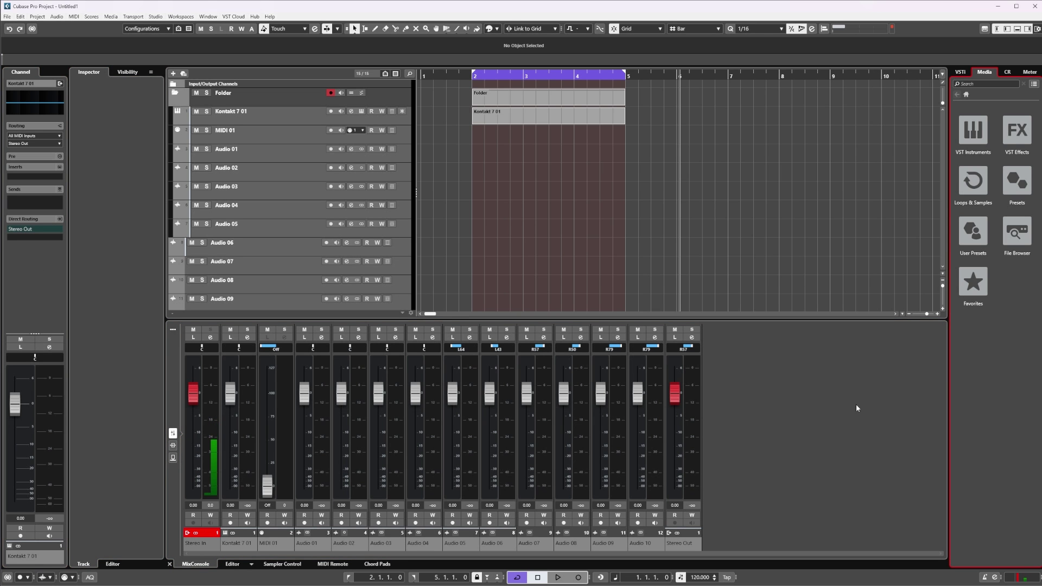
left_click(815, 441)
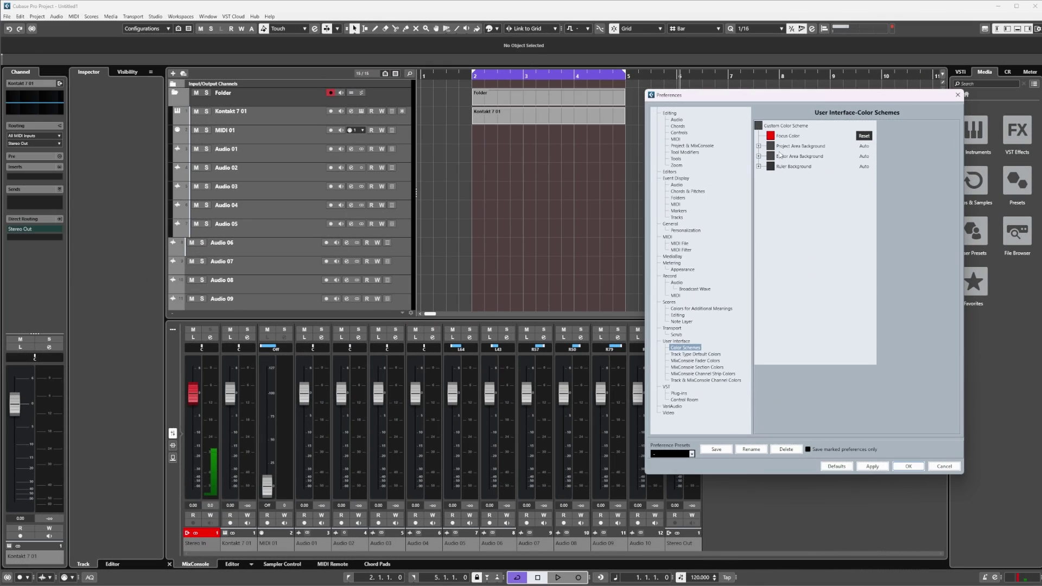
Set the Project Area Background to a neutral light grey (RGB 183, 183, 183).
left_click(802, 147)
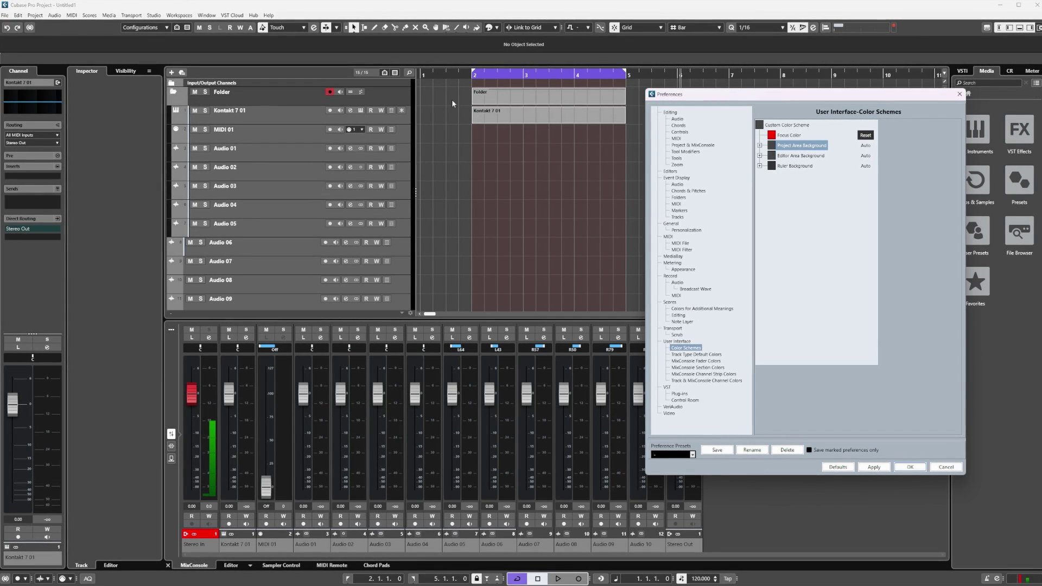
left_click(772, 145)
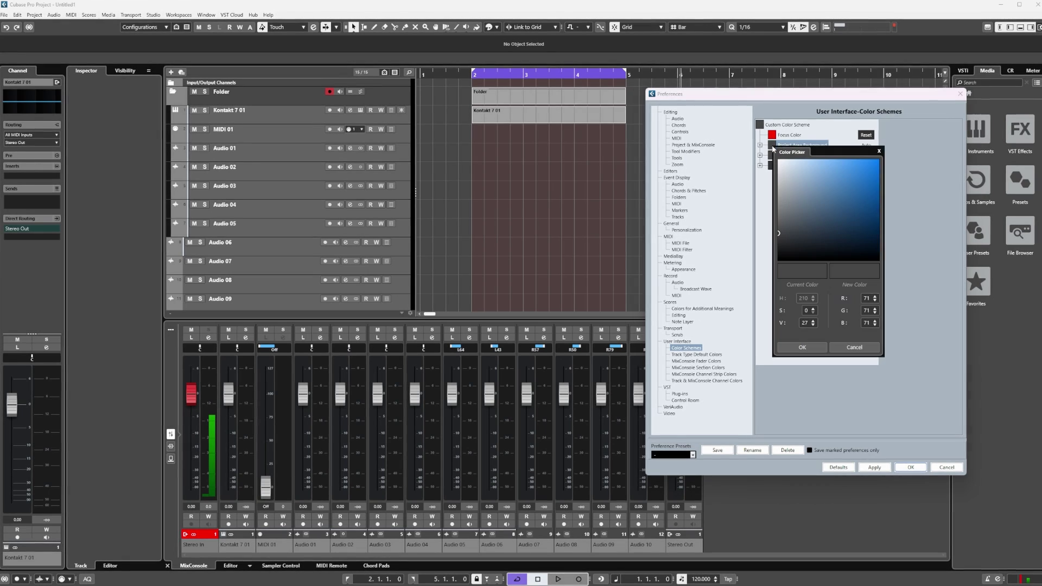
mouse_move(783, 232)
left_mouse_down()
mouse_move(771, 233)
mouse_move(764, 208)
left_mouse_up()
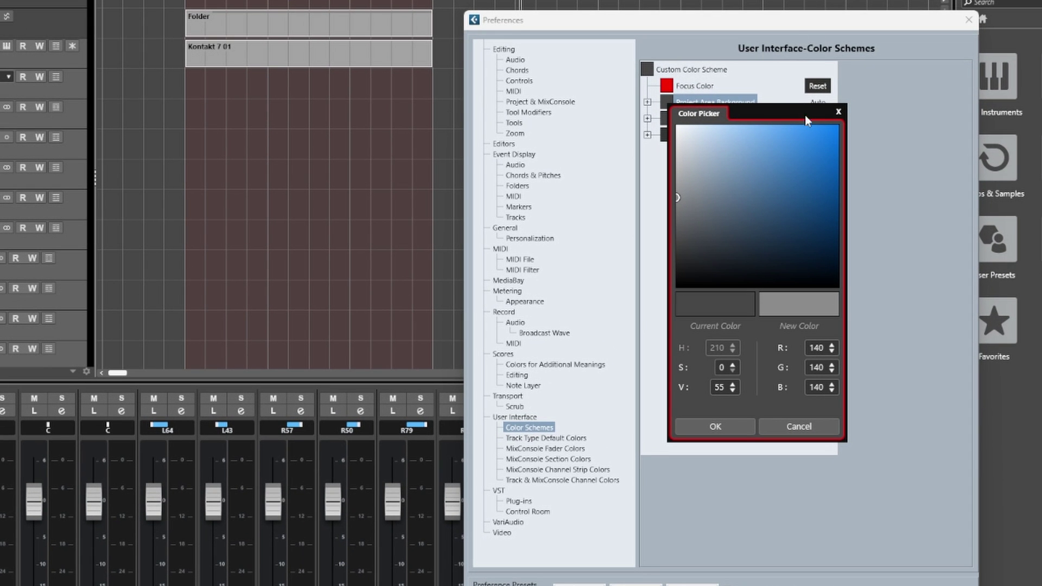
scroll(824, 351, "down", 1)
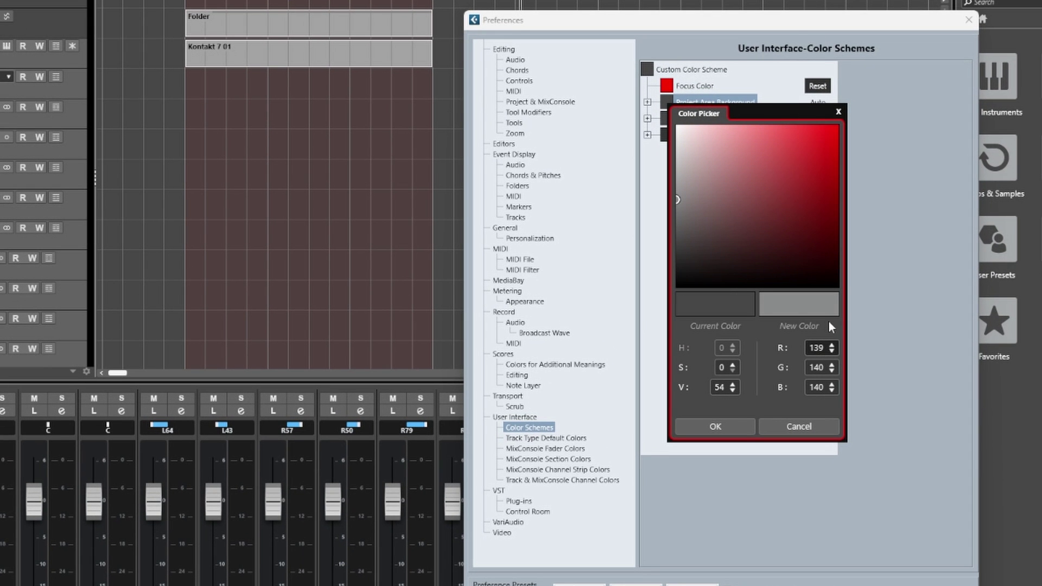
scroll(818, 367, "down", 20)
scroll(820, 387, "down", 20)
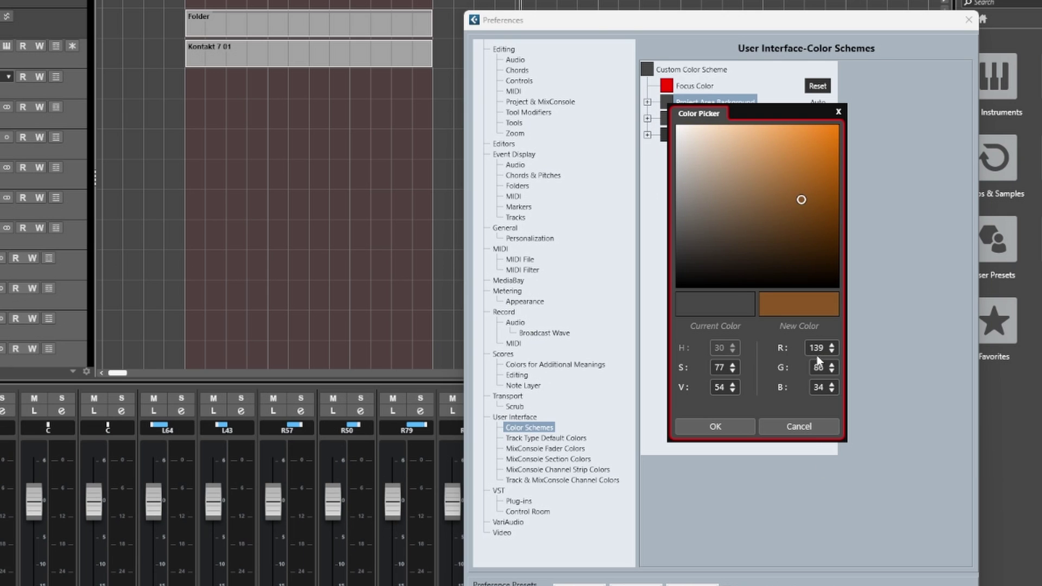
scroll(818, 350, "up", 20)
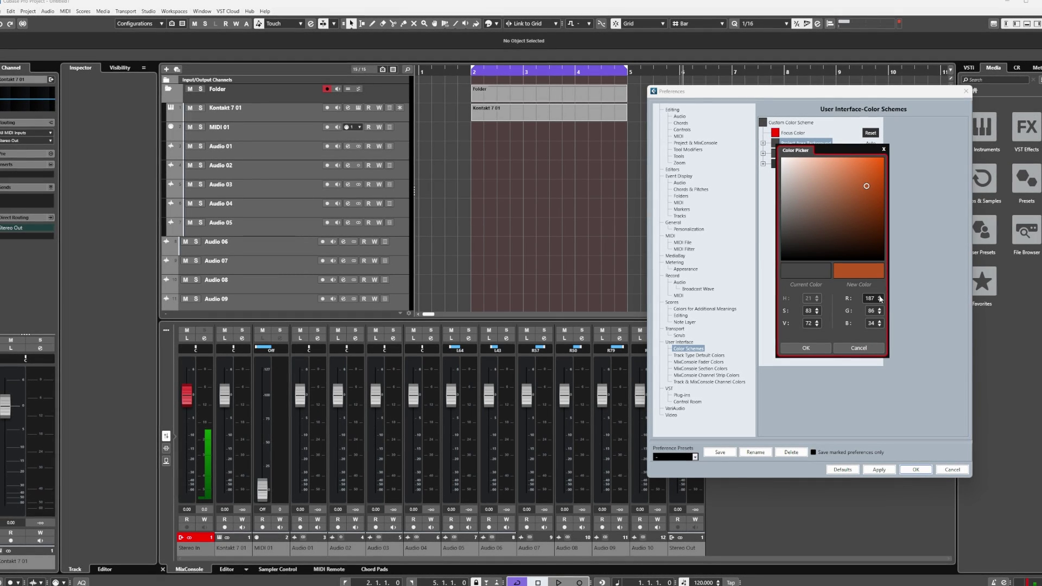
left_click_drag(866, 186, 757, 186)
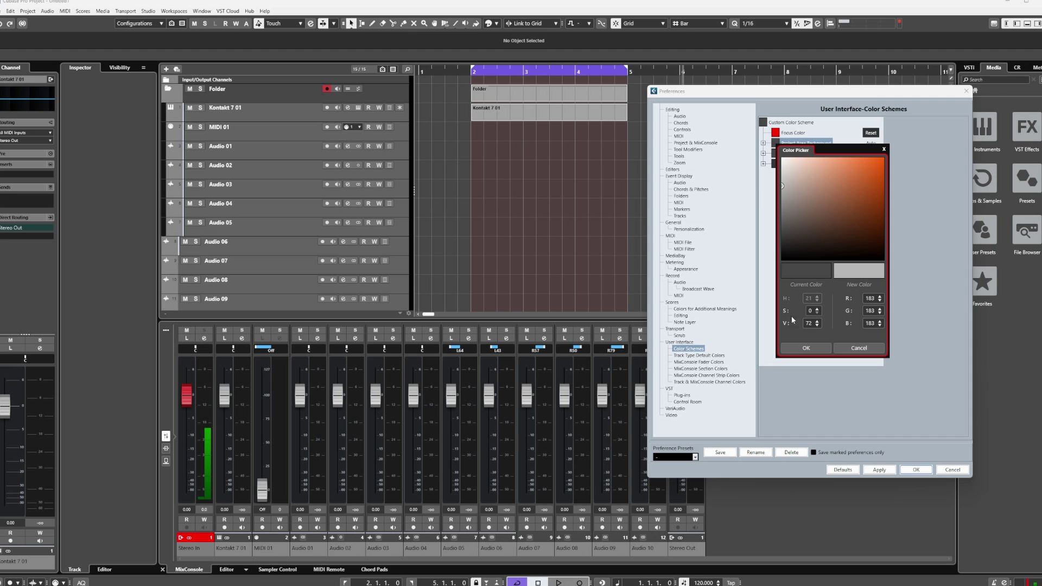
left_click(793, 349)
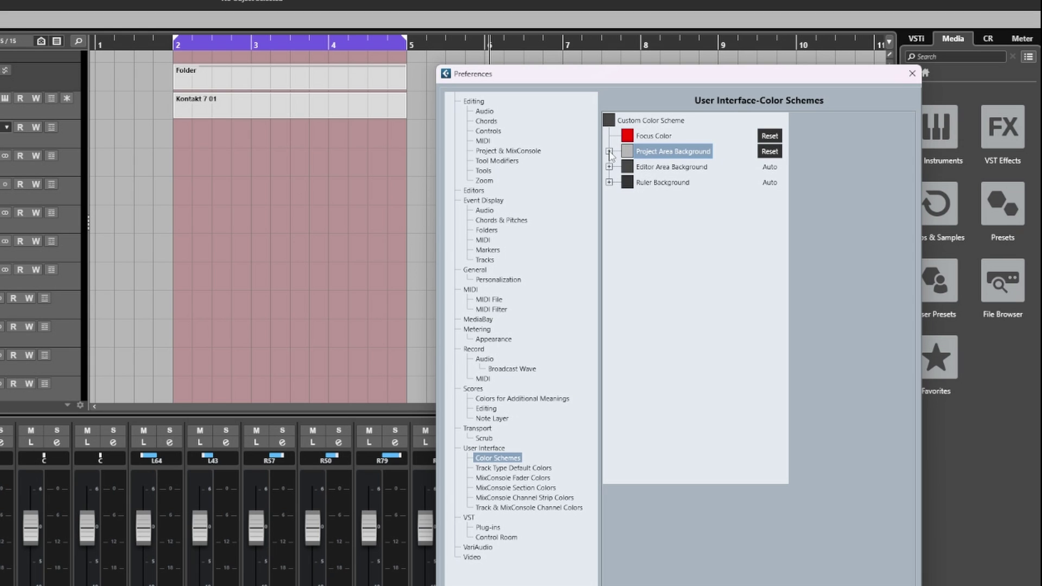
Change the project area's Cycle Region colour from pink to grey.
left_click(609, 152)
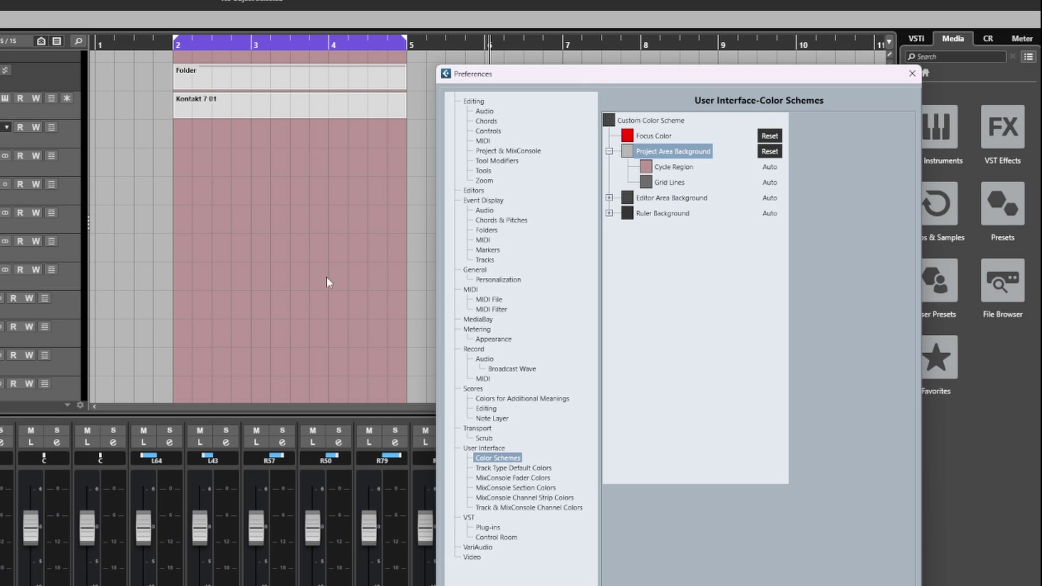
left_click(648, 165)
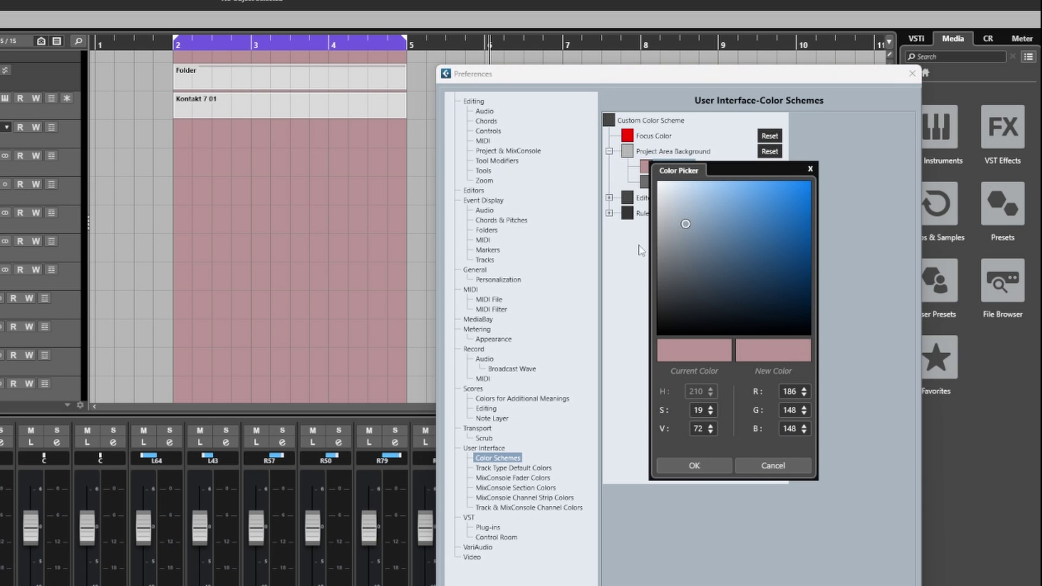
mouse_move(683, 223)
left_mouse_down()
mouse_move(641, 230)
mouse_move(641, 241)
left_mouse_up()
left_click(694, 466)
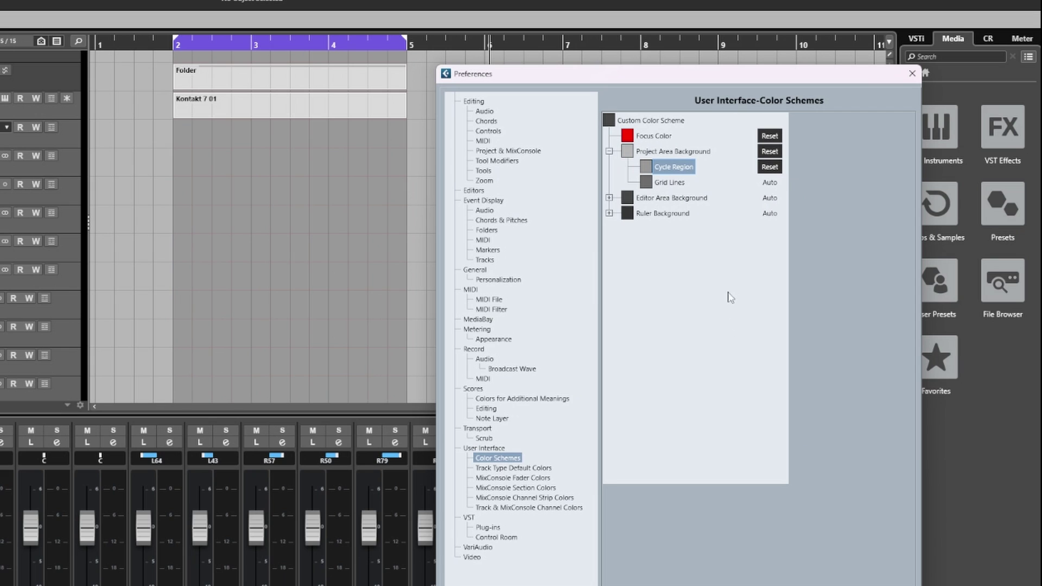
Darken the Grid Lines slightly to grey RGB 107, 107, 107.
left_click(646, 184)
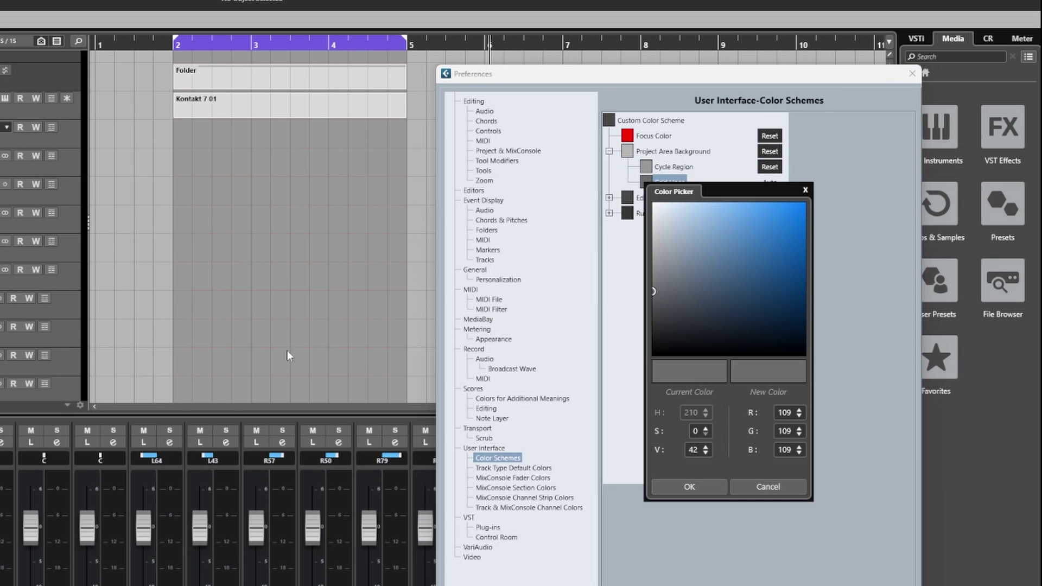
left_click_drag(659, 289, 643, 298)
left_click(673, 487)
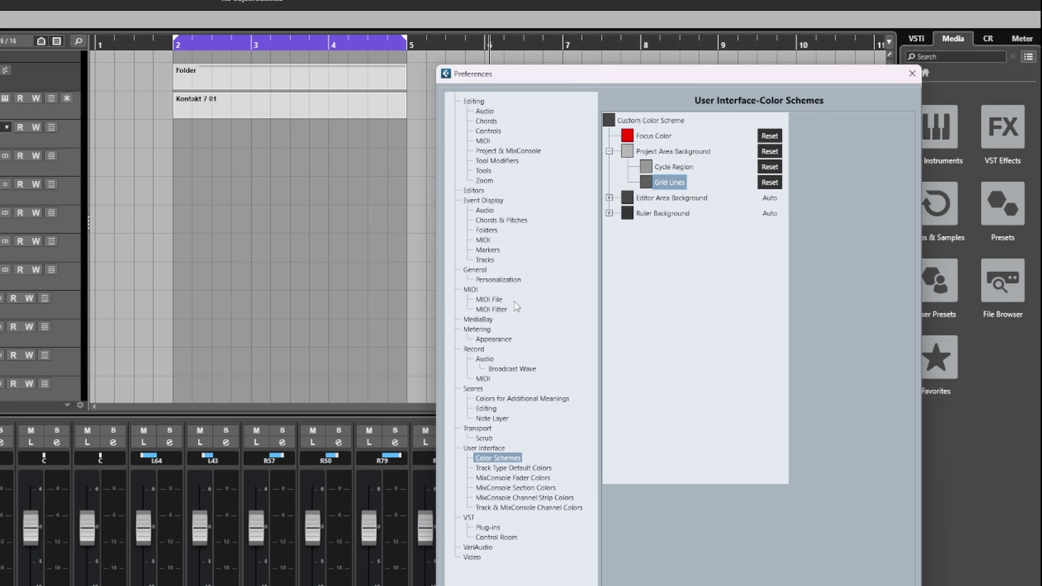
Set the Editor Area Background to steel blue (RGB 85, 119, 153).
left_click(609, 151)
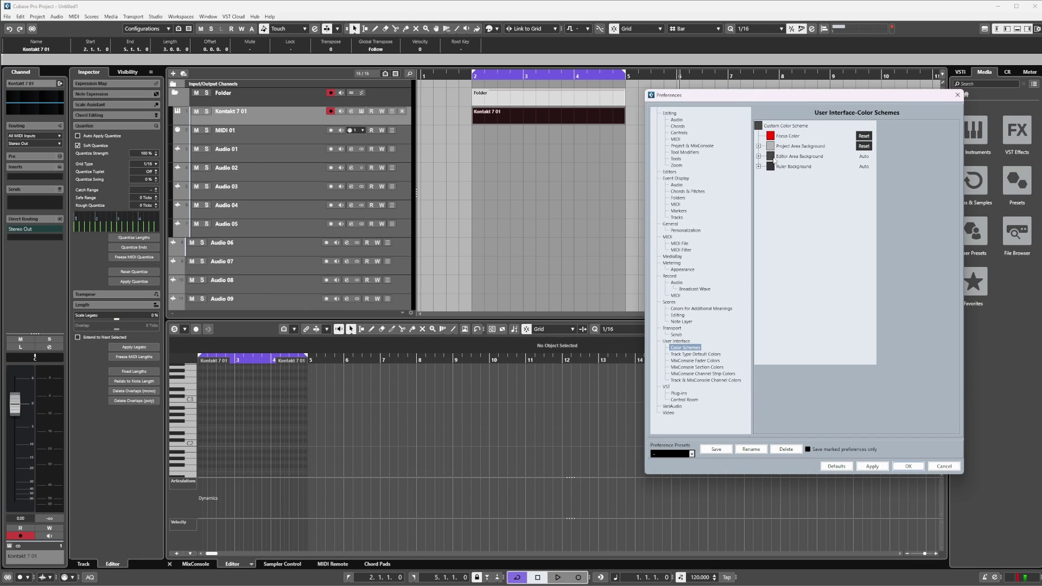
left_click(759, 157)
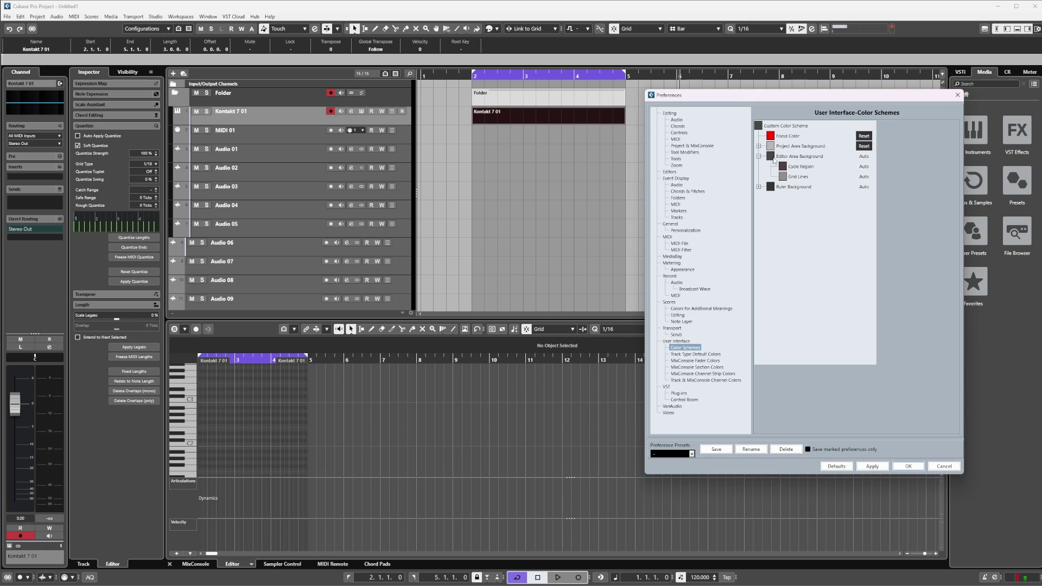
left_click(771, 157)
left_click(822, 211)
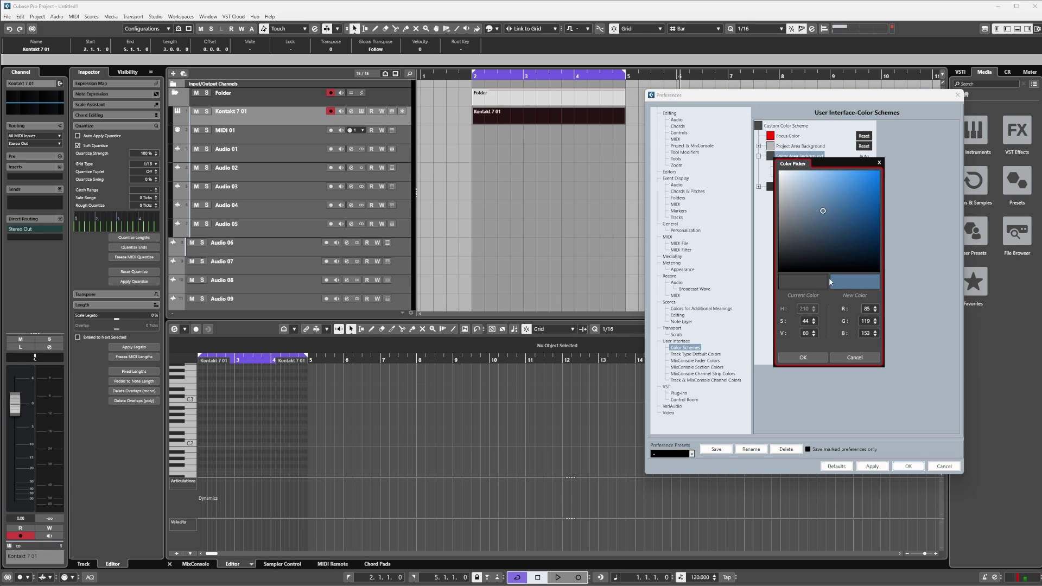
left_click(800, 357)
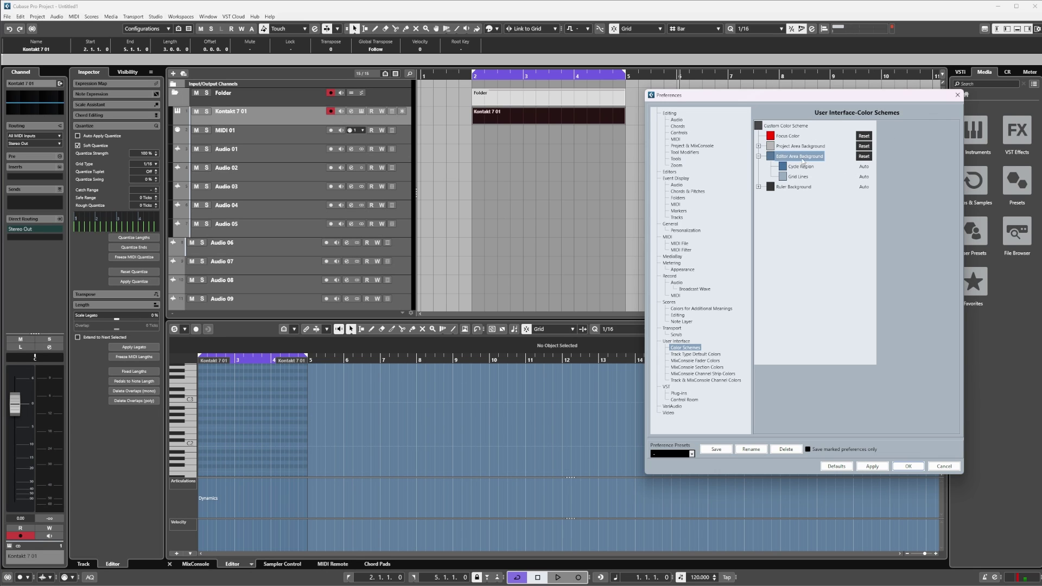
Change the Editor Area Background from blue to light grey (RGB 183, 183, 183).
left_click(771, 147)
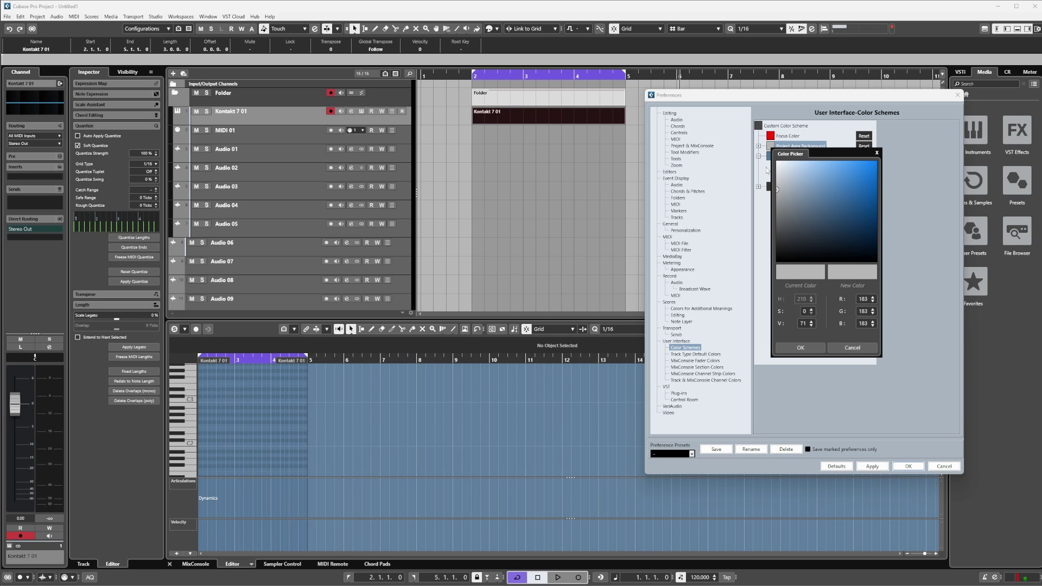
key("Escape")
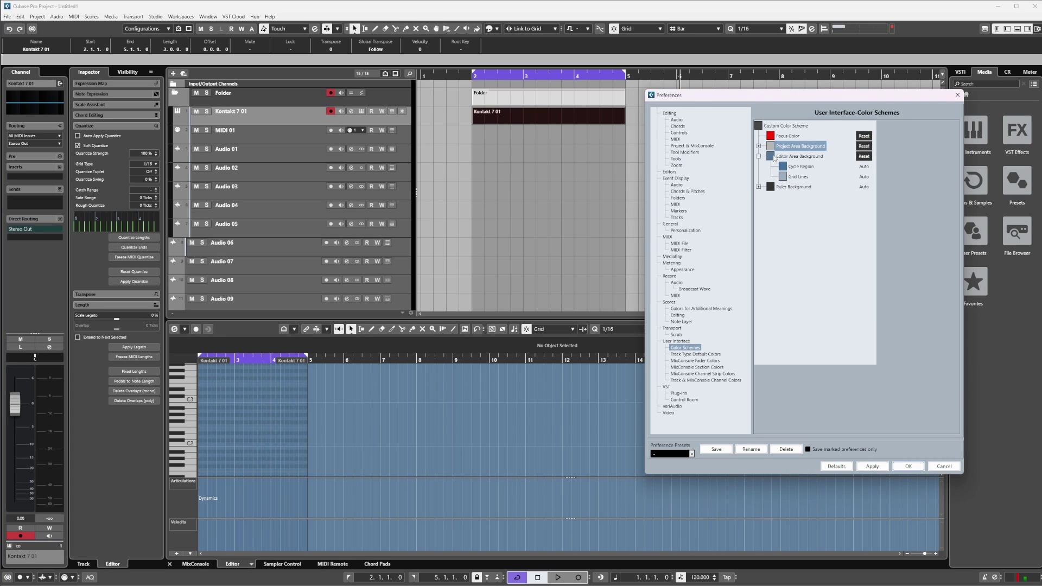
left_click(771, 157)
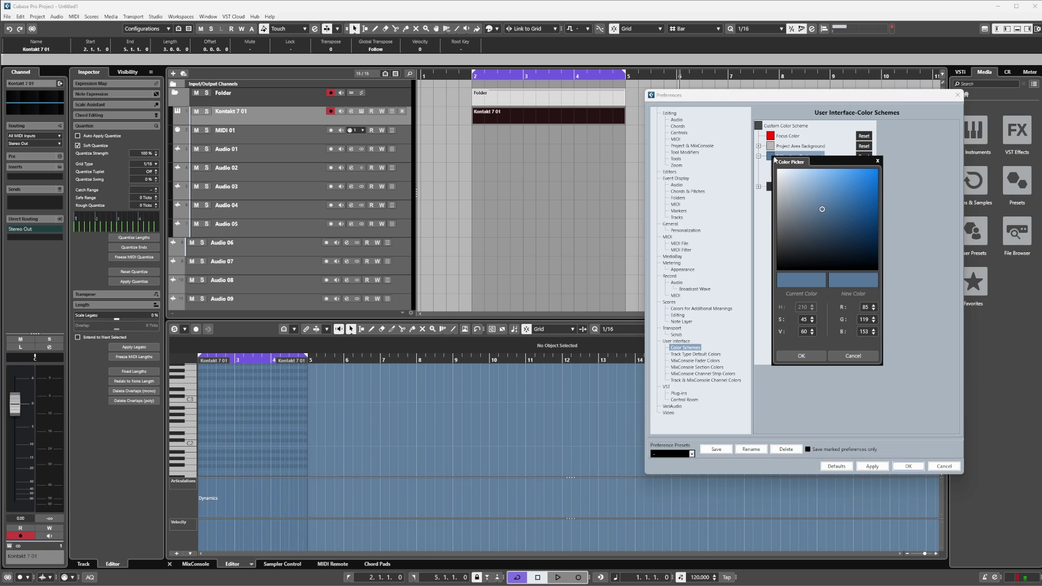
left_click(871, 254)
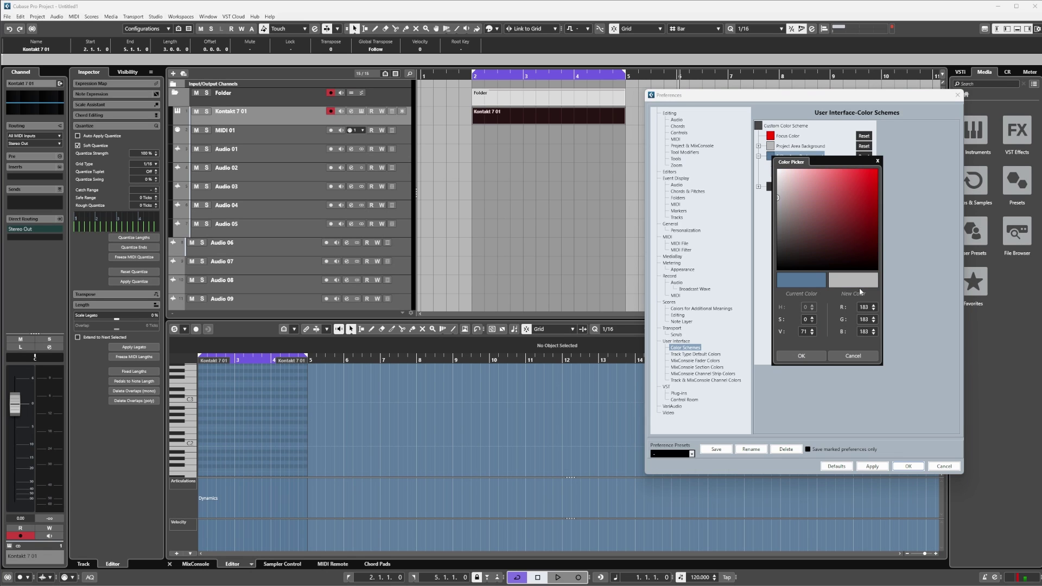
left_click(806, 355)
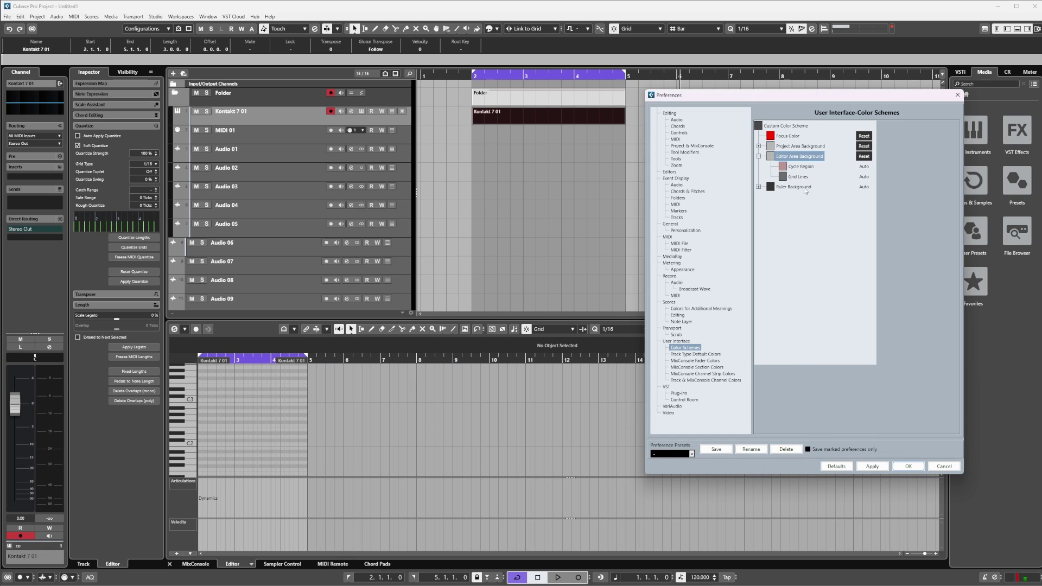
Open the colour picker for the editor area's Cycle Region to choose red (204, 61, 61).
left_click(786, 163)
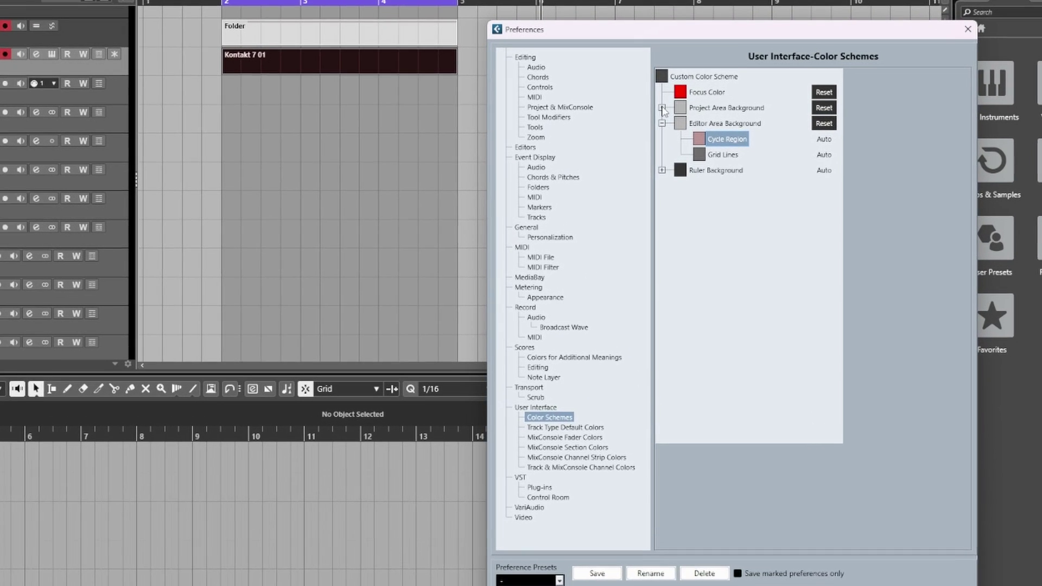
left_click(662, 108)
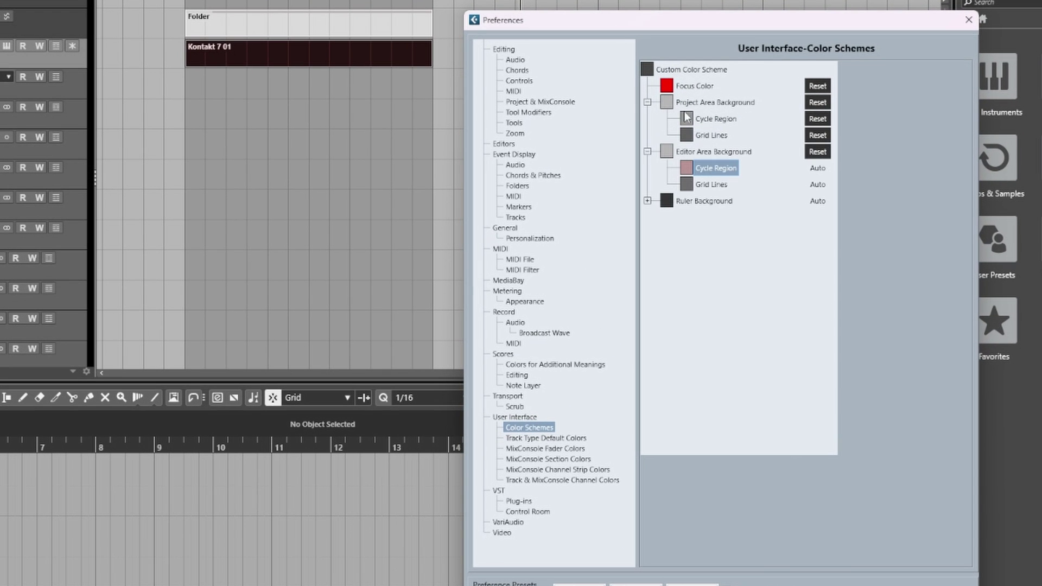
left_click(687, 170)
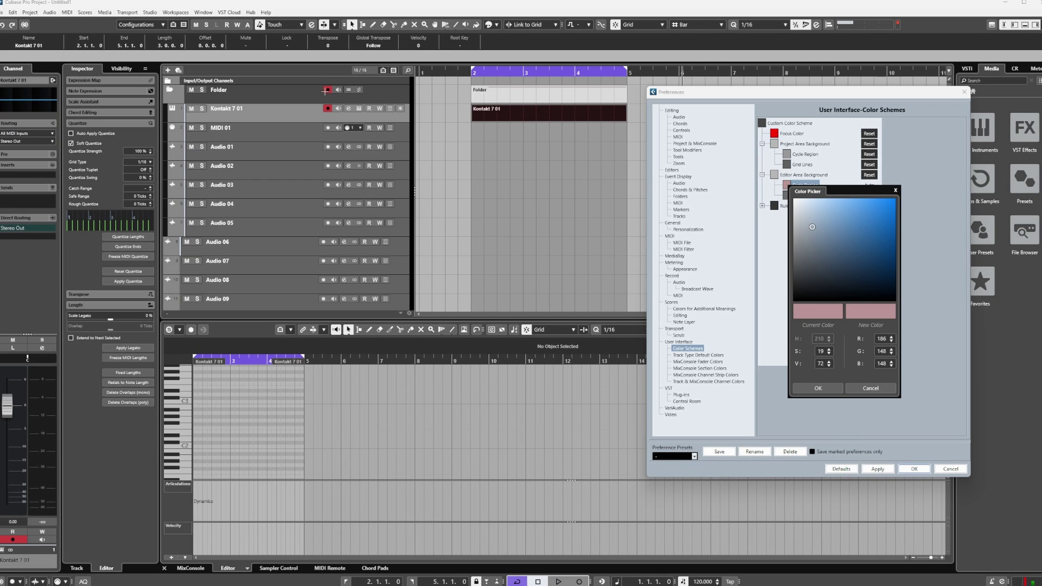
Set the Editor Area Cycle Region to the project area's grey 153 and customise the Editor Area Grid Lines colour.
left_click(325, 91)
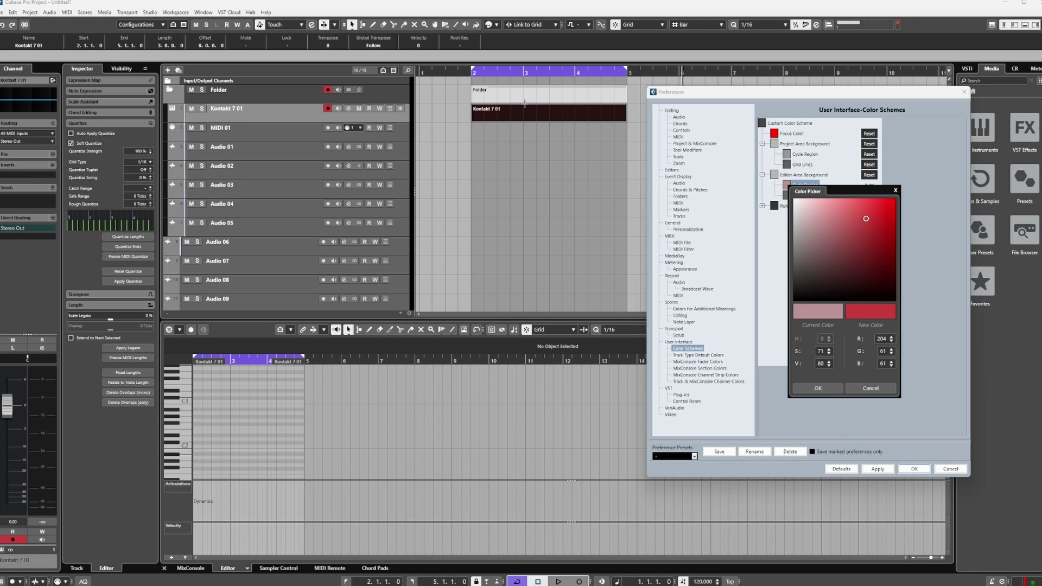
left_click(817, 388)
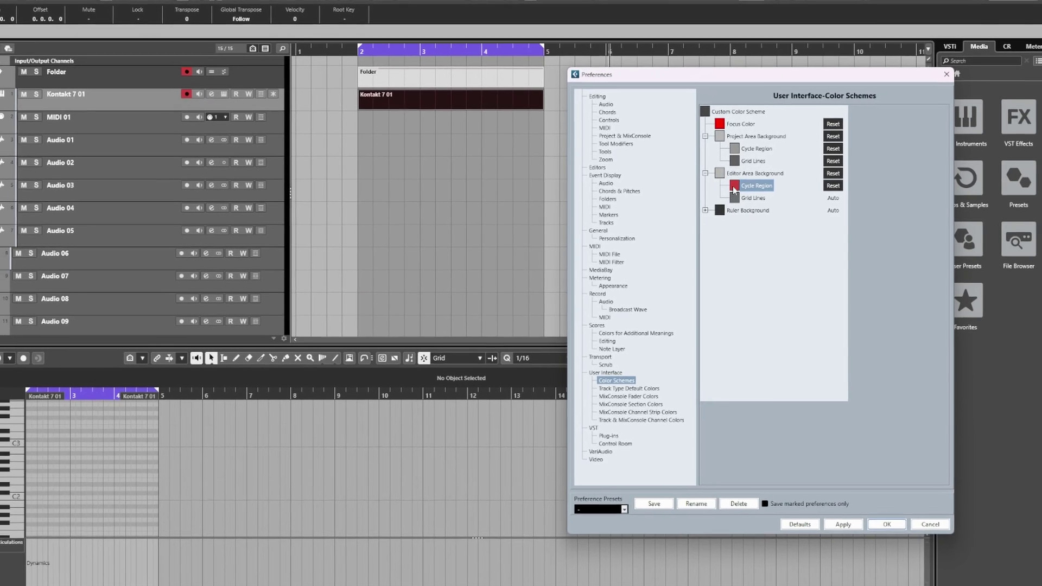
left_click(787, 185)
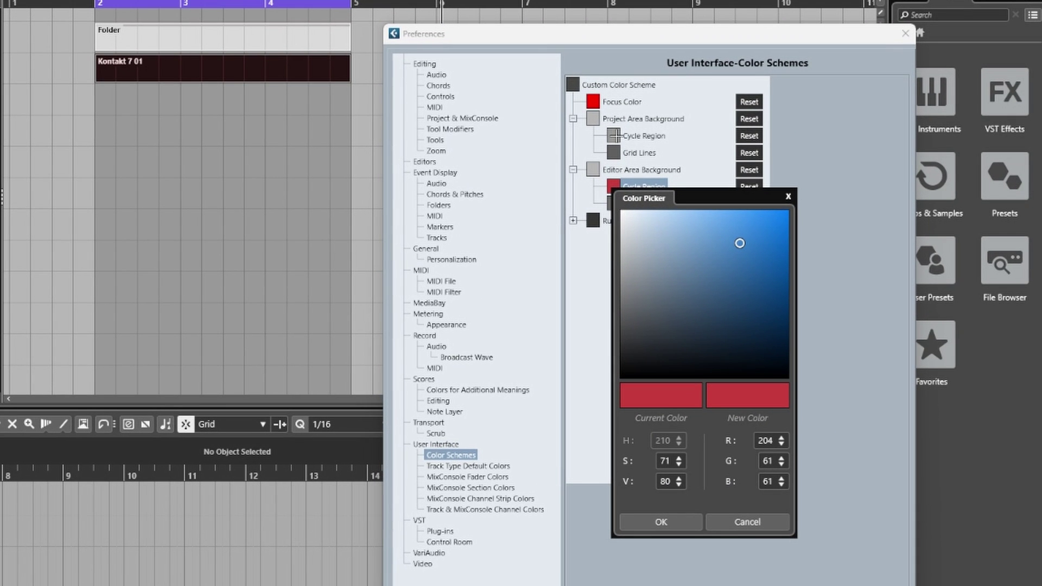
left_click(613, 135)
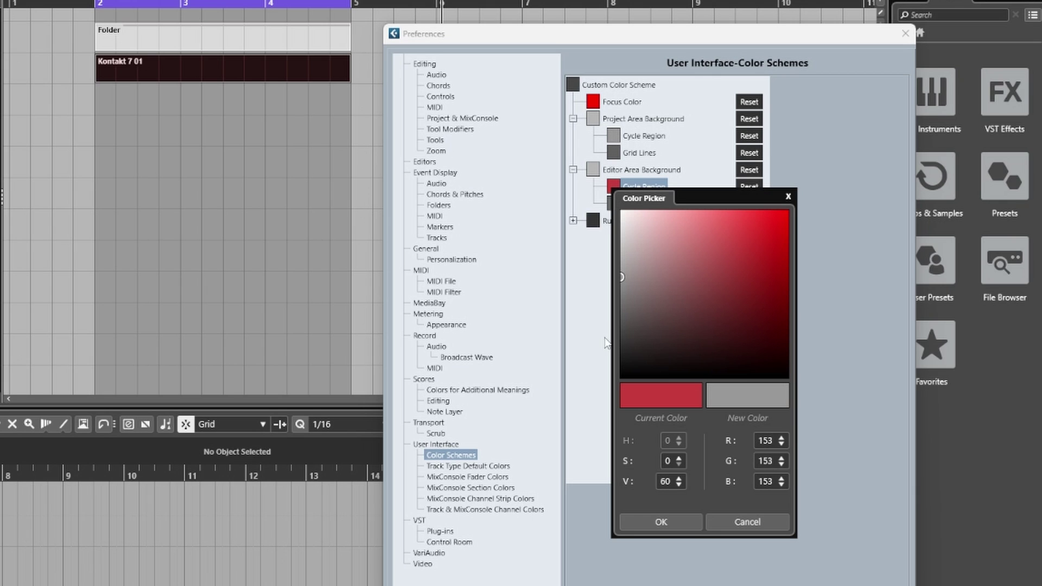
left_click(636, 523)
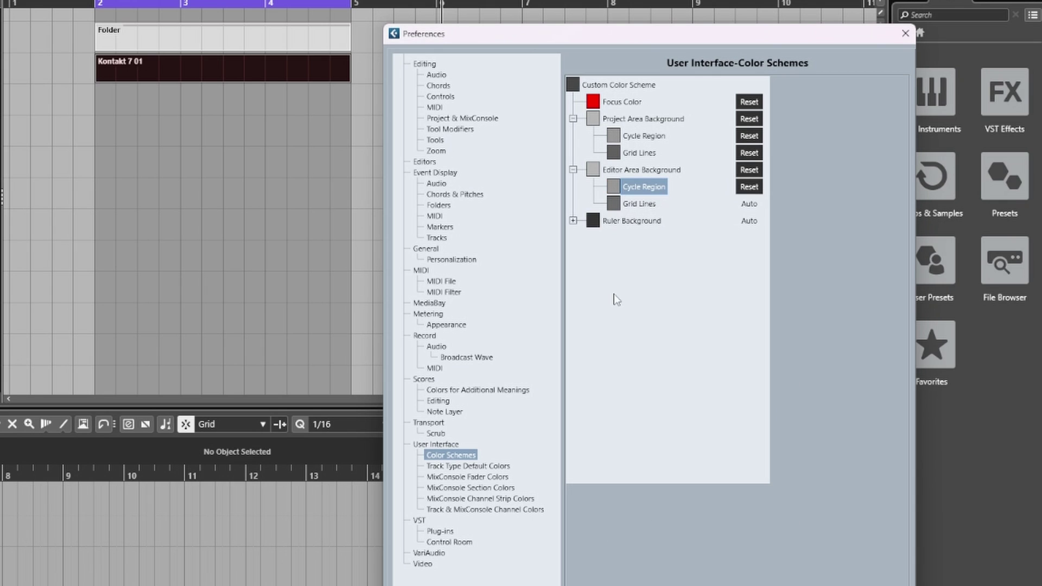
left_click(617, 205)
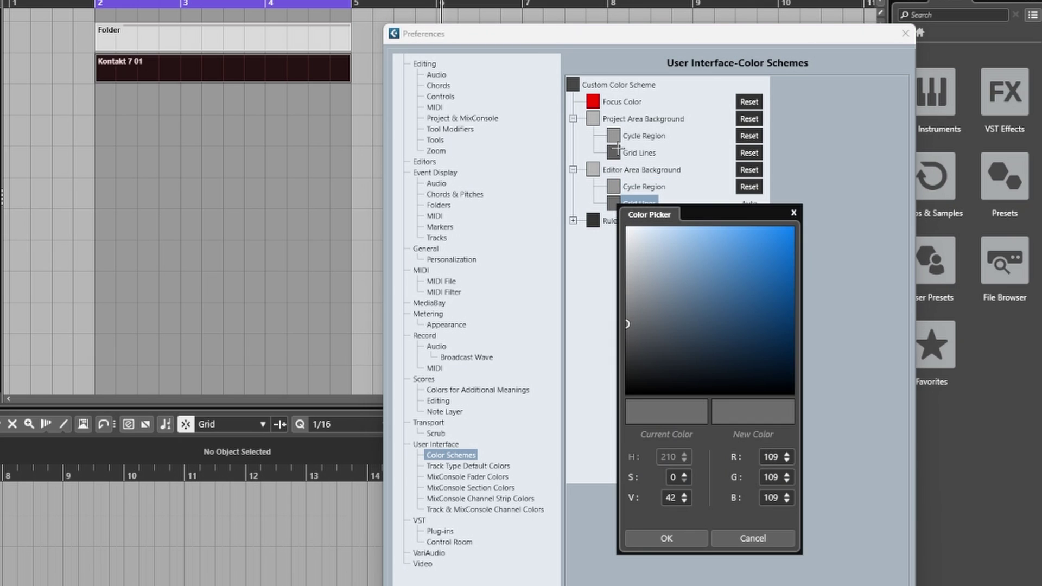
left_click(678, 538)
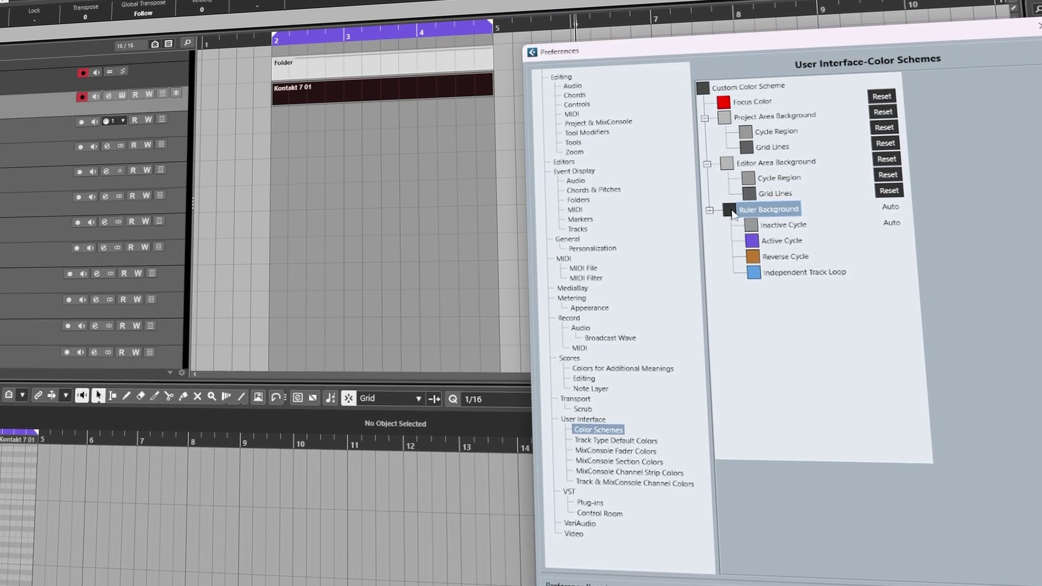
Change the Ruler Background to a blue-grey colour.
left_click(729, 210)
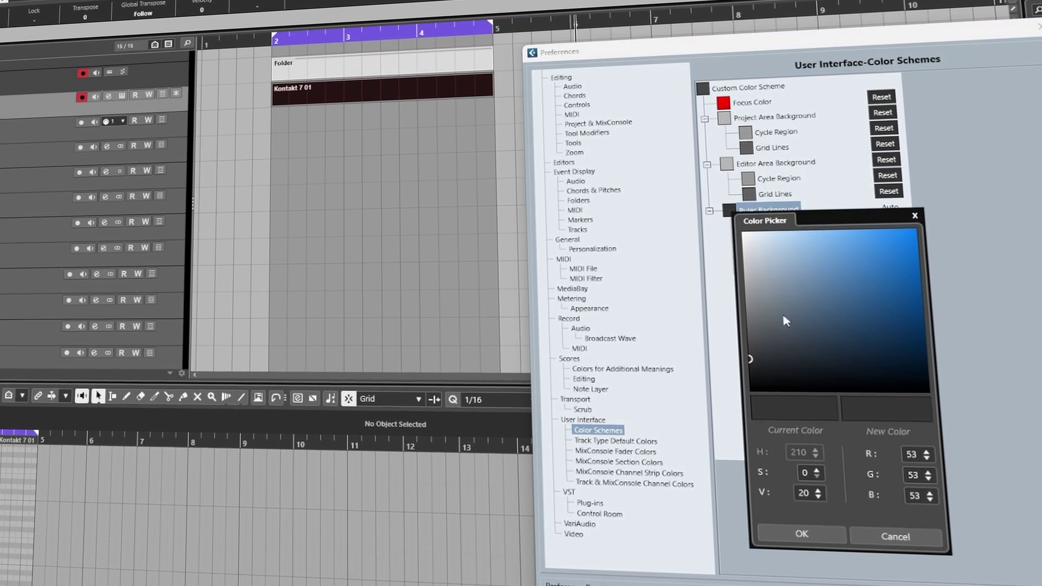
left_click(807, 536)
left_click(731, 214)
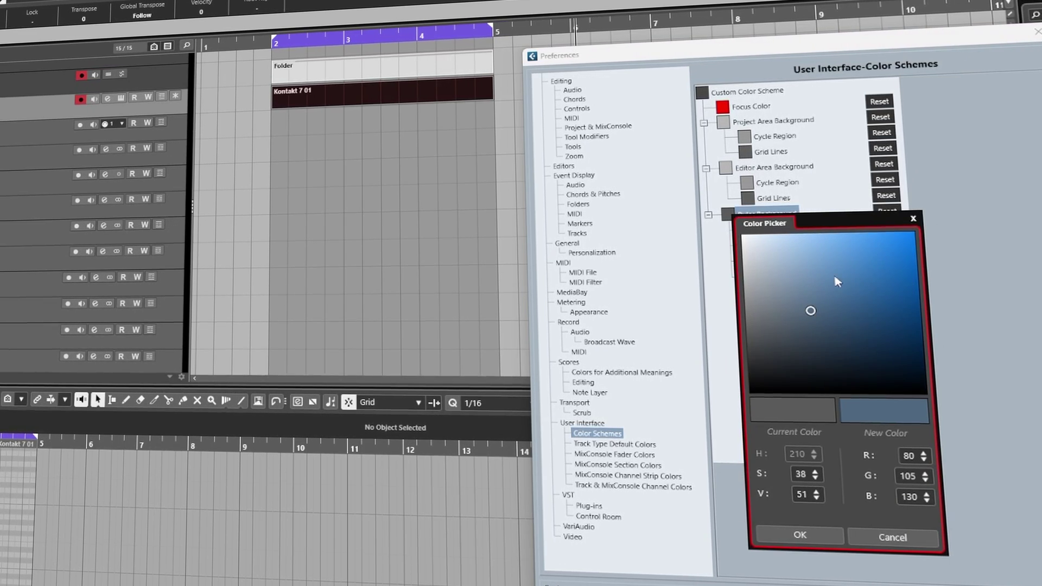
left_click(804, 536)
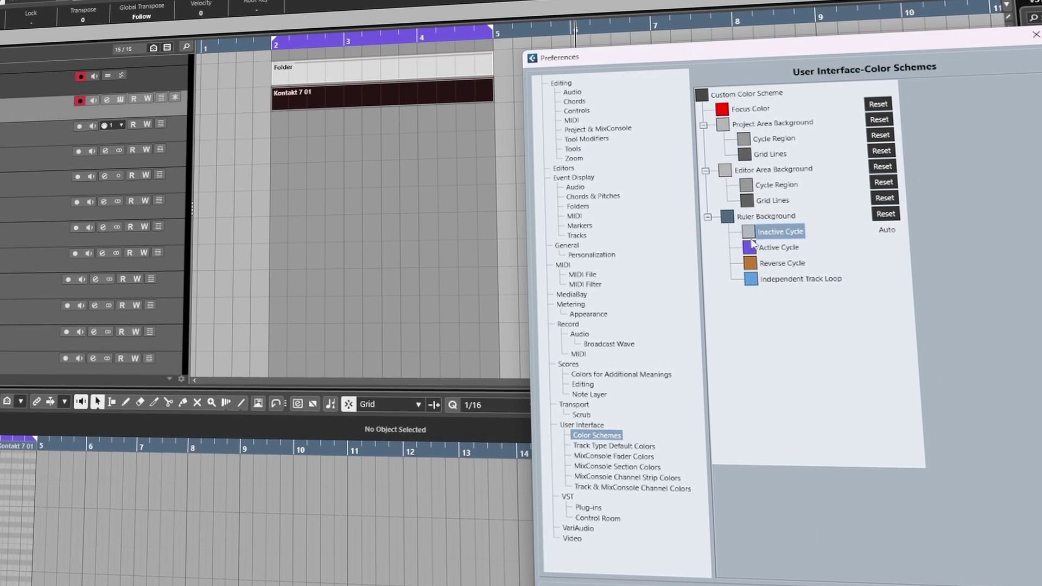
left_click(728, 216)
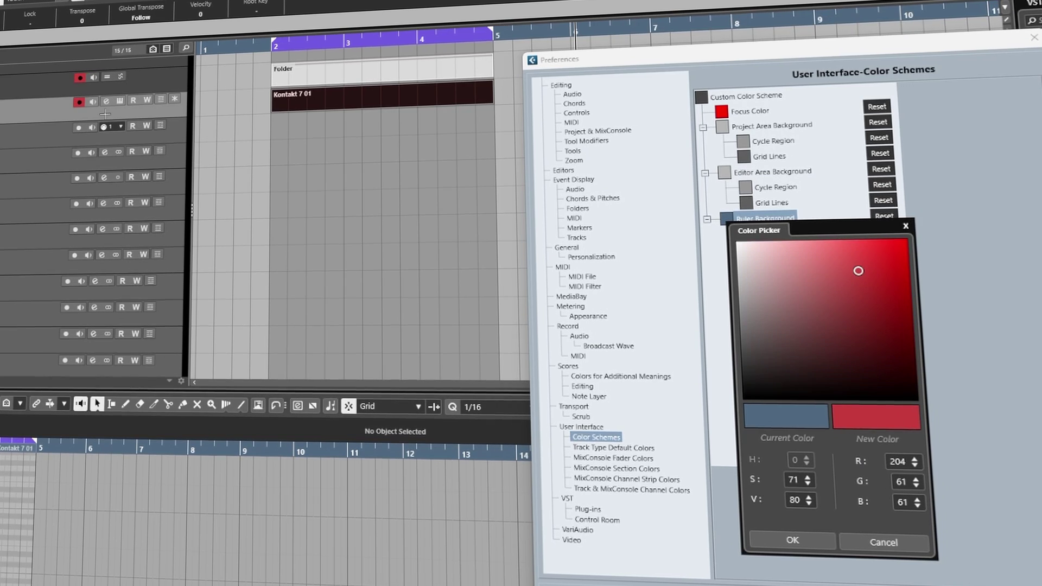
left_click(793, 540)
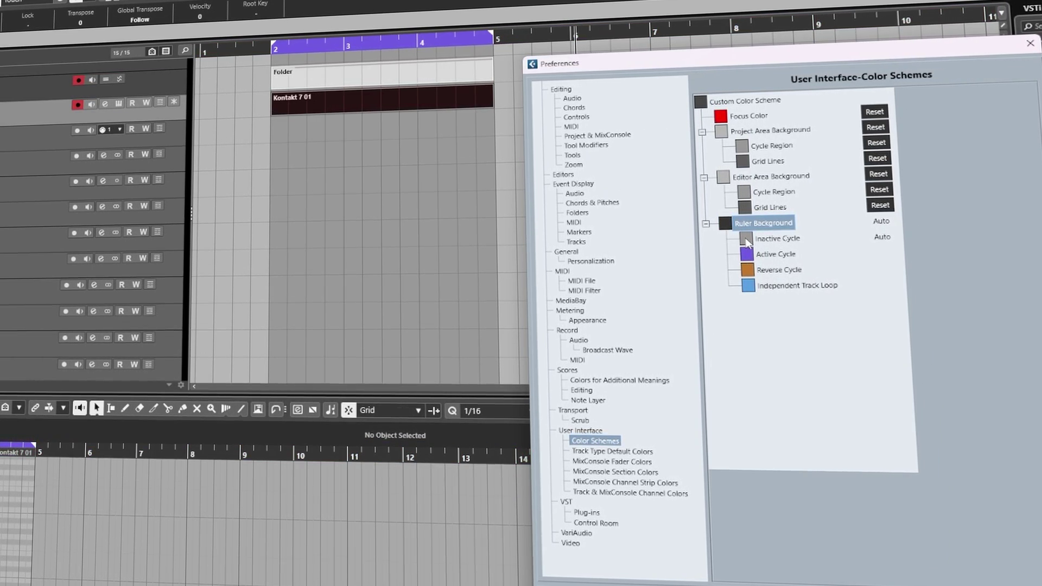
Switch the project cycle off and set the Inactive Cycle colour to grey 132.
left_click(372, 33)
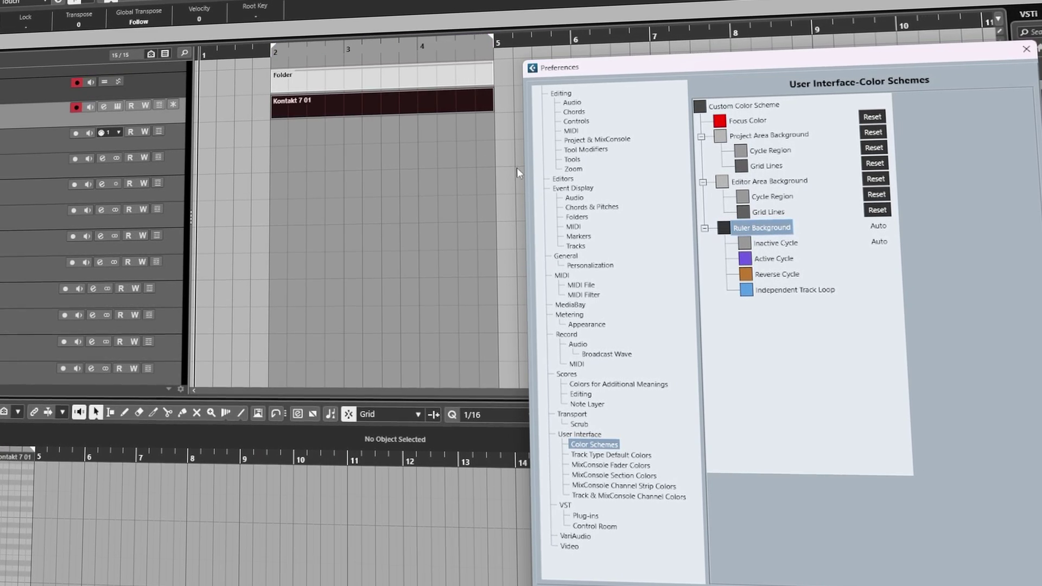
left_click(745, 247)
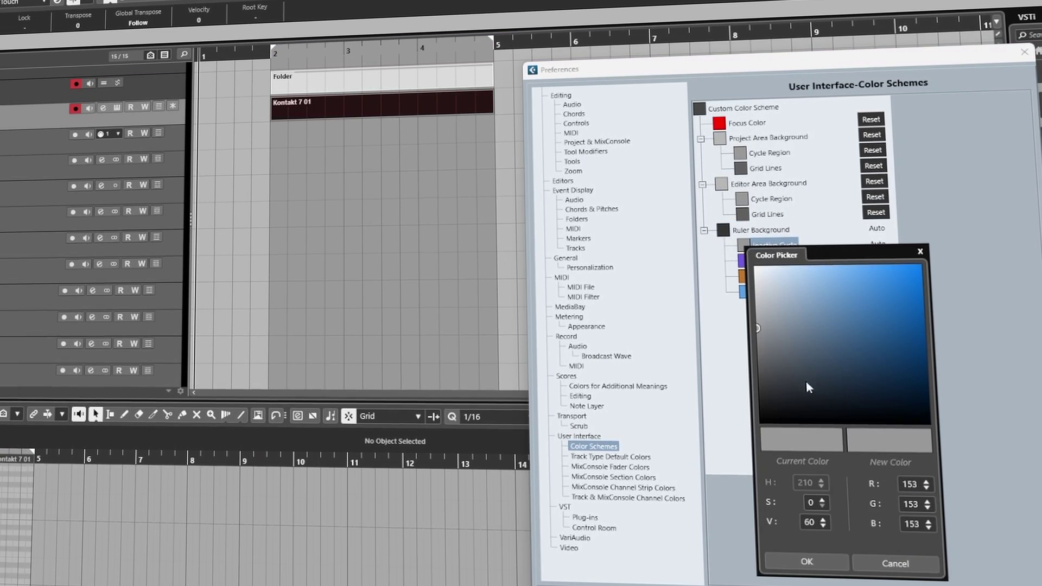
left_click(806, 562)
left_click(742, 248)
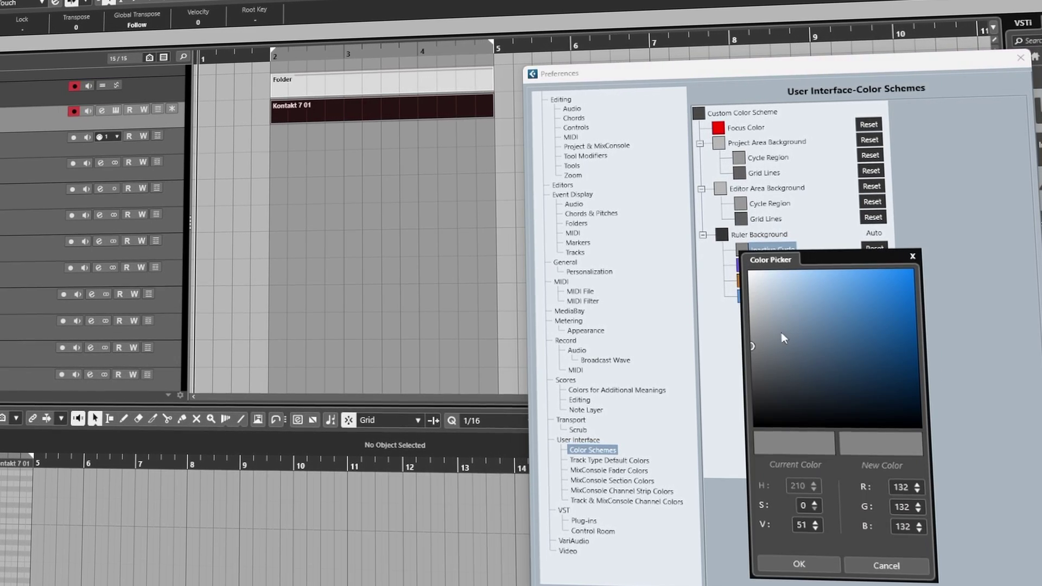
left_click(796, 564)
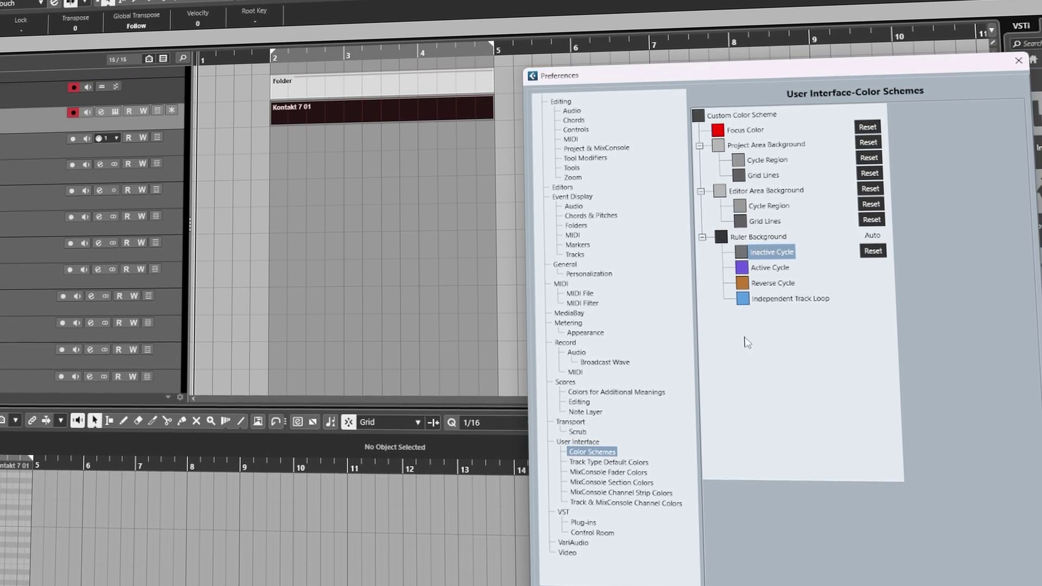
Lighten the Inactive Cycle grey slightly.
left_click(741, 254)
left_click_drag(758, 396, 750, 349)
left_click(795, 560)
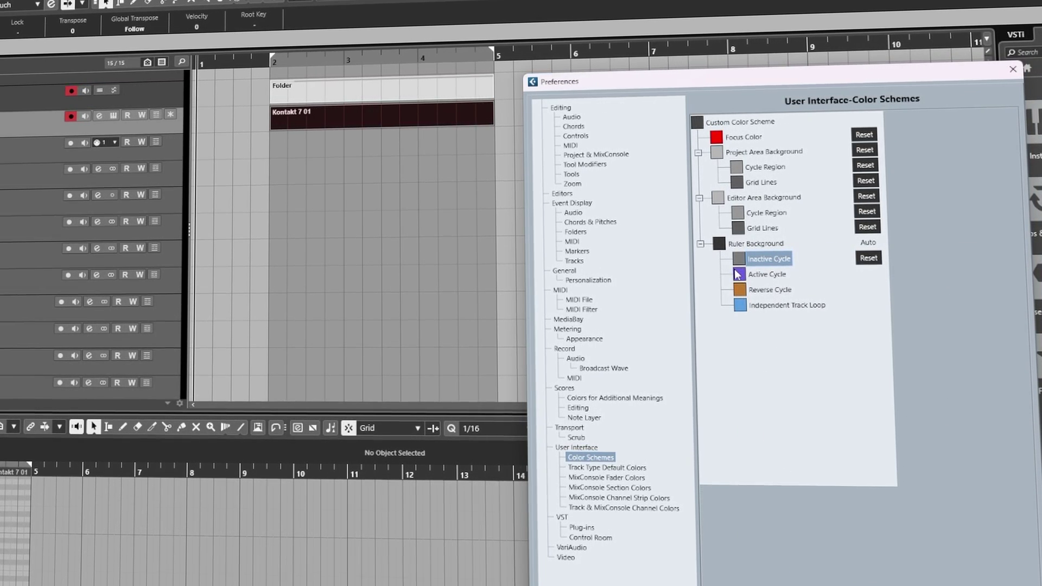
Reactivate the cycle, close Preferences and redraw the cycle range across bars 2–5.
left_click(328, 66)
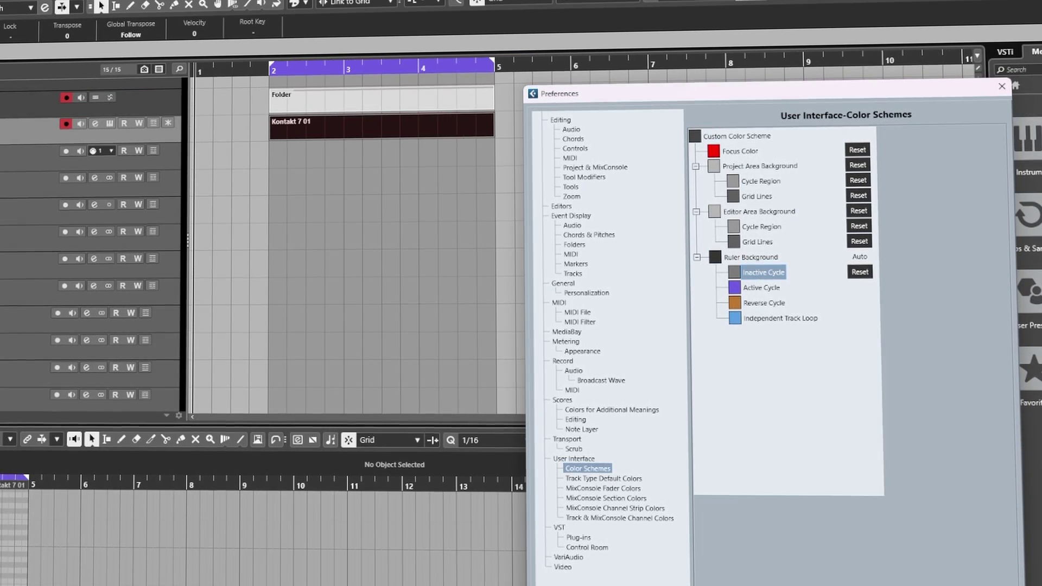
key("Escape")
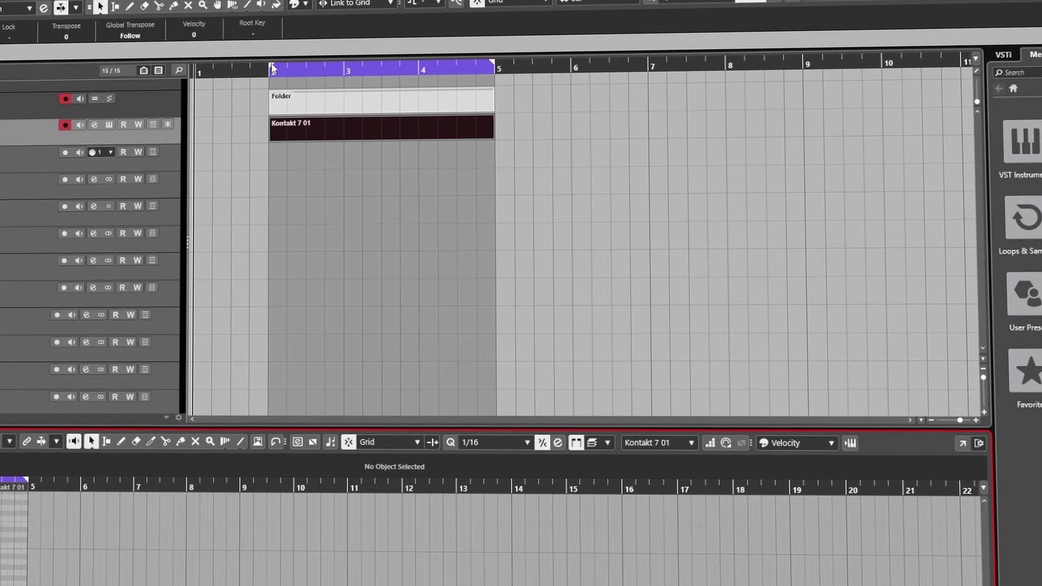
left_click_drag(271, 64, 495, 65)
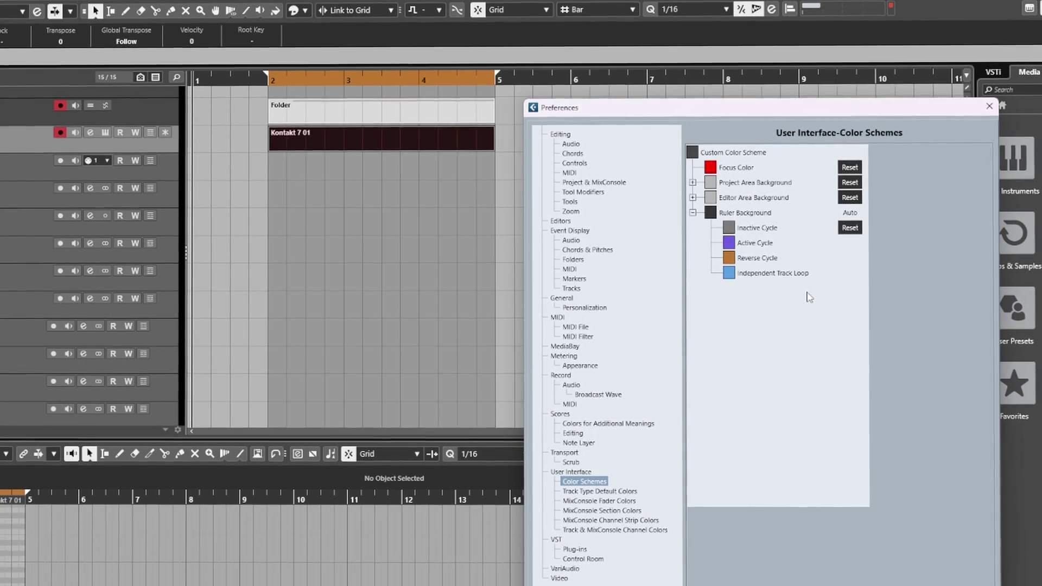
Make the MIDI default track colour bright lime green and copy it to Audio, Instrument, Sampler, Group and Effect.
key("Down")
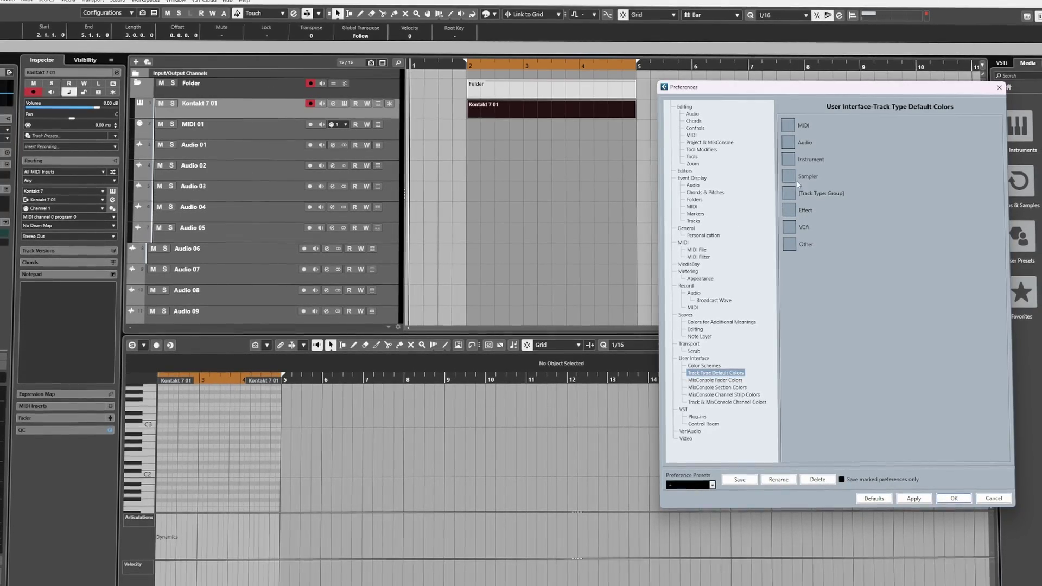
left_click(787, 126)
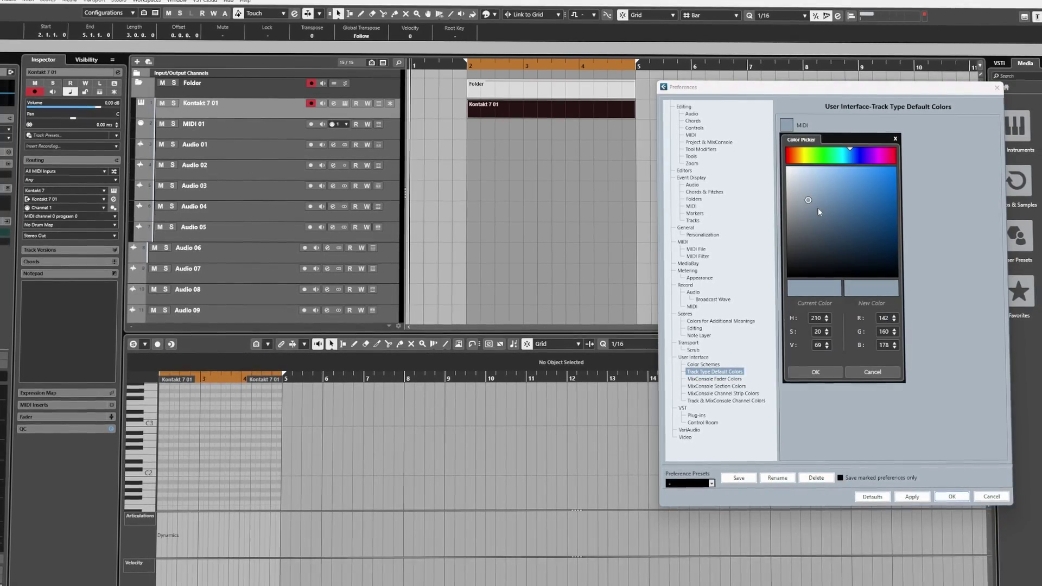
mouse_move(817, 152)
left_mouse_down()
mouse_move(805, 153)
mouse_move(871, 153)
mouse_move(804, 156)
left_mouse_up()
mouse_move(829, 200)
left_mouse_down()
mouse_move(889, 185)
mouse_move(894, 197)
left_mouse_up()
left_click(809, 370)
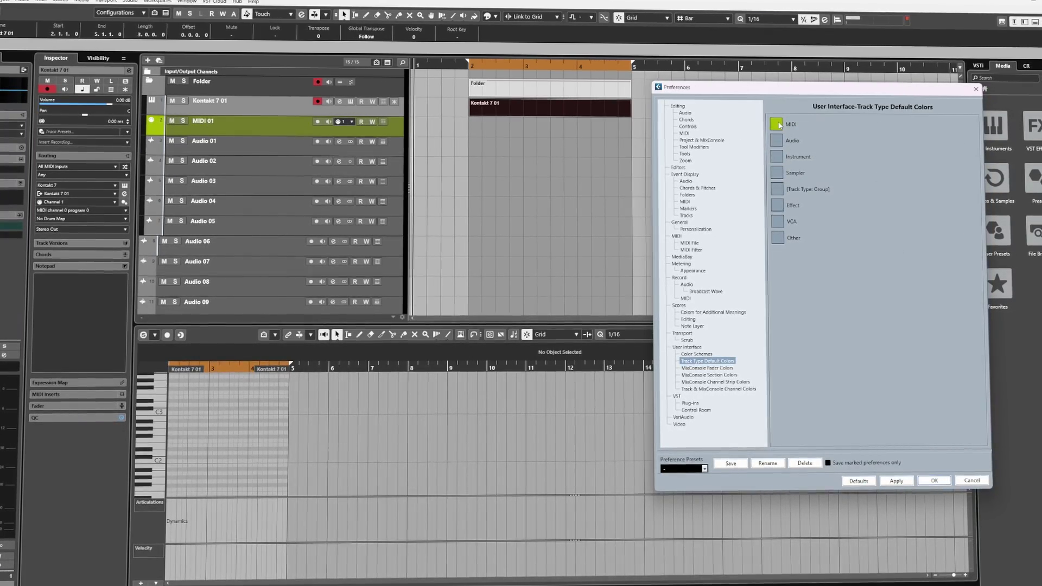
left_click_drag(778, 126, 779, 143)
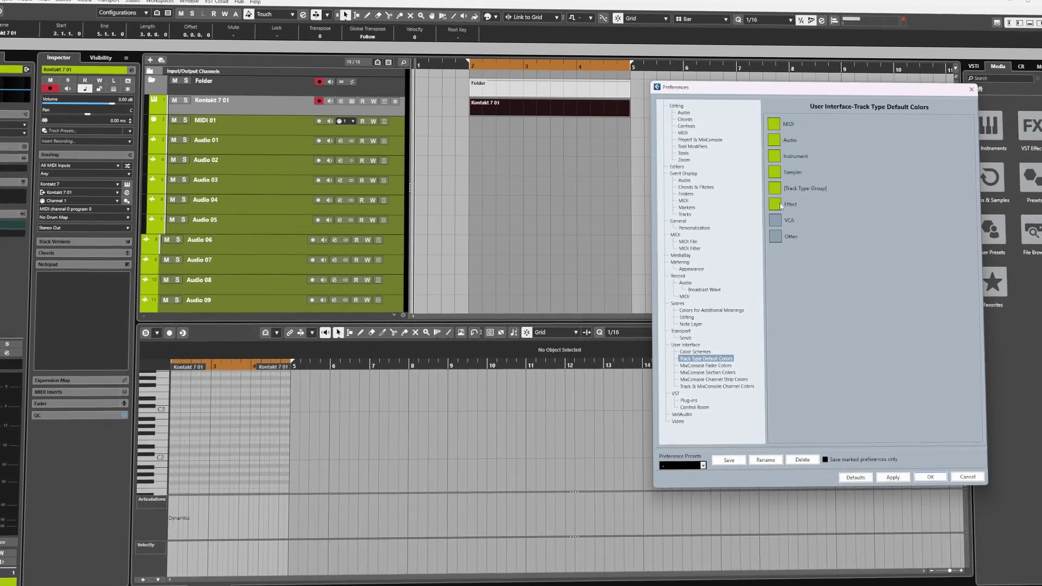
left_click_drag(777, 222, 775, 236)
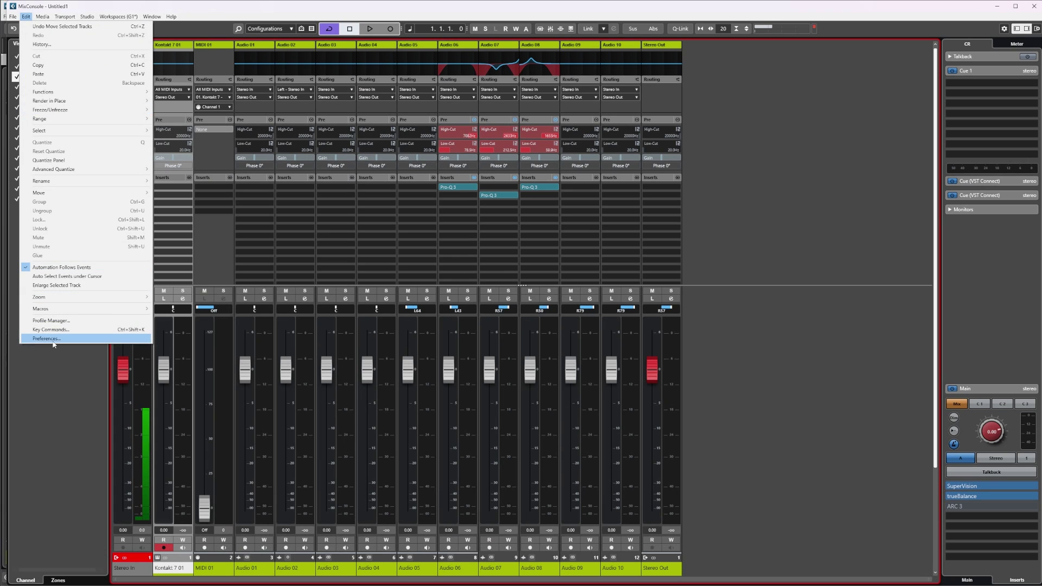
Set the MIDI Channel fader colour to green and apply it.
left_click(54, 339)
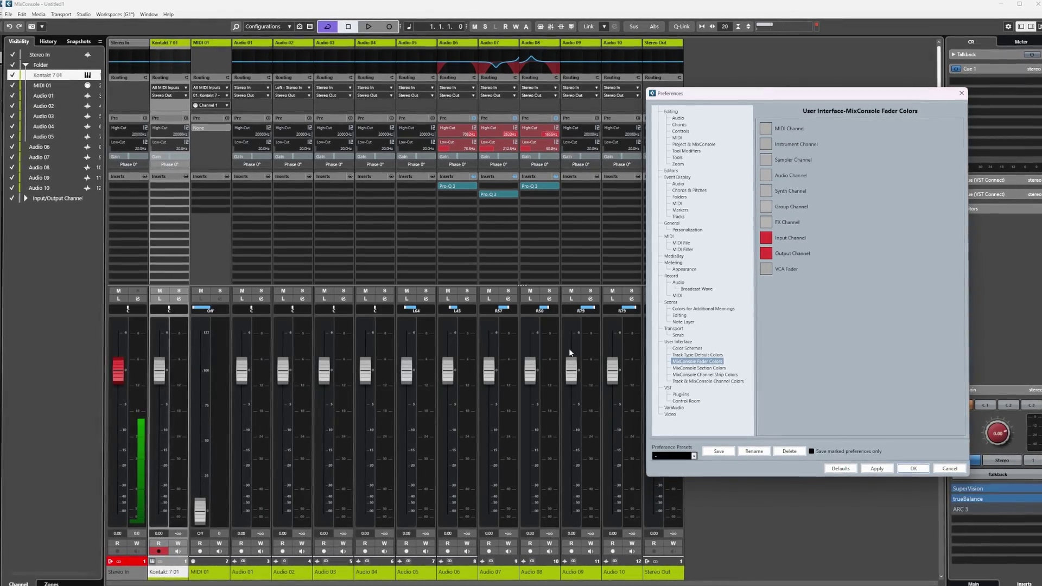
left_click(776, 130)
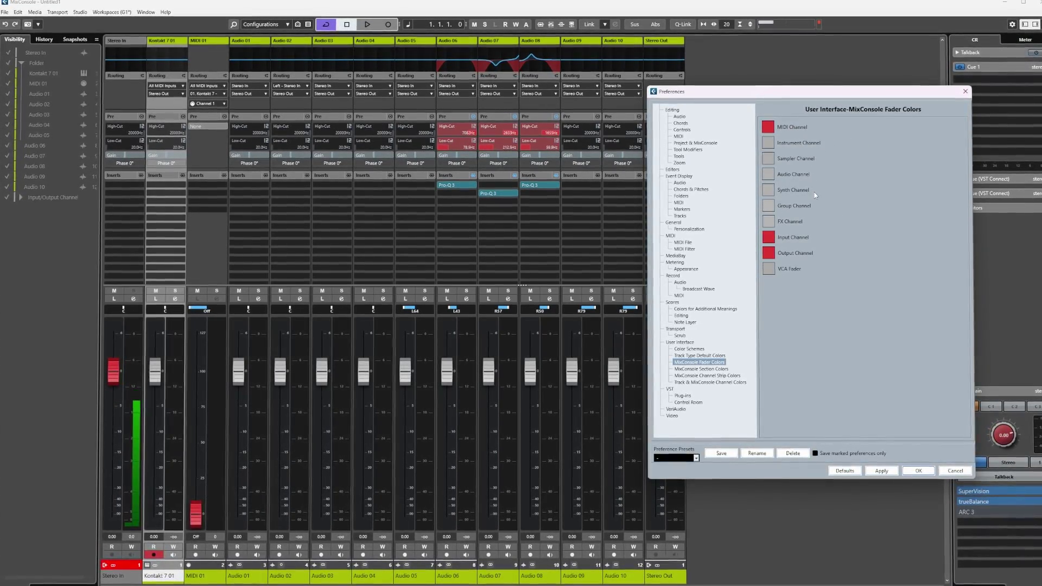
left_click(768, 127)
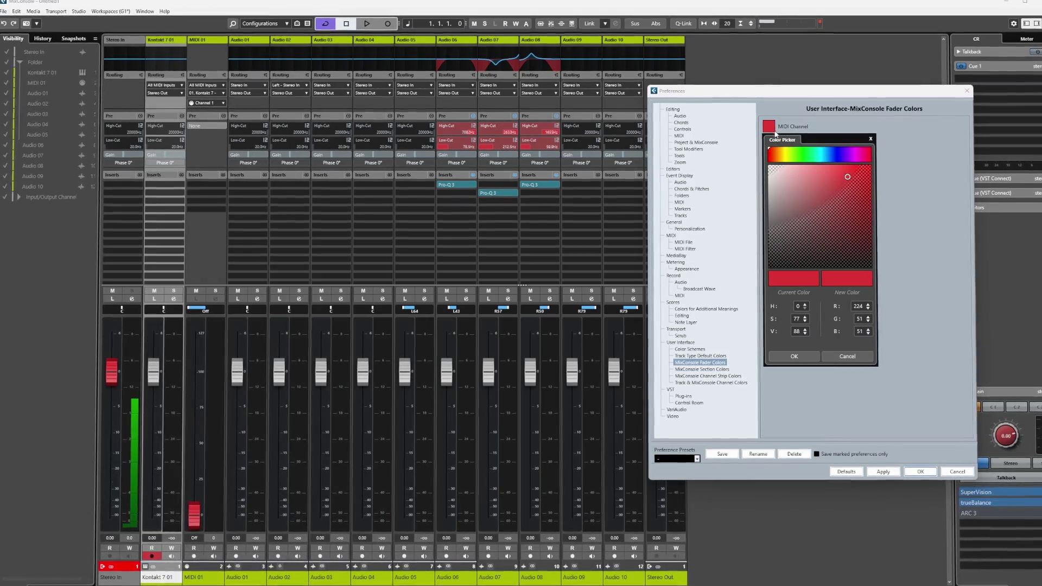
left_click(806, 154)
left_click(795, 356)
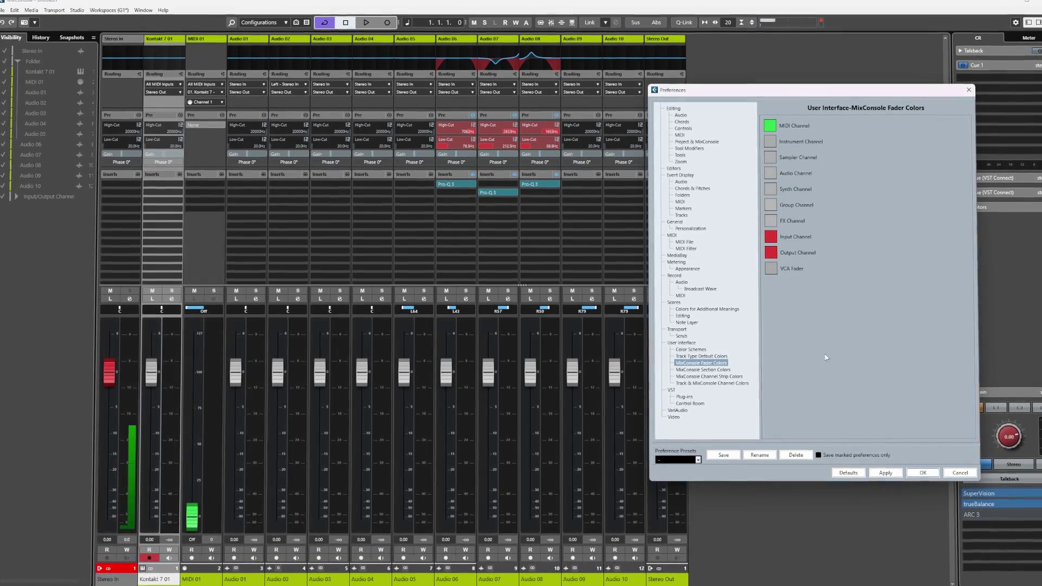
left_click(887, 473)
left_click(925, 473)
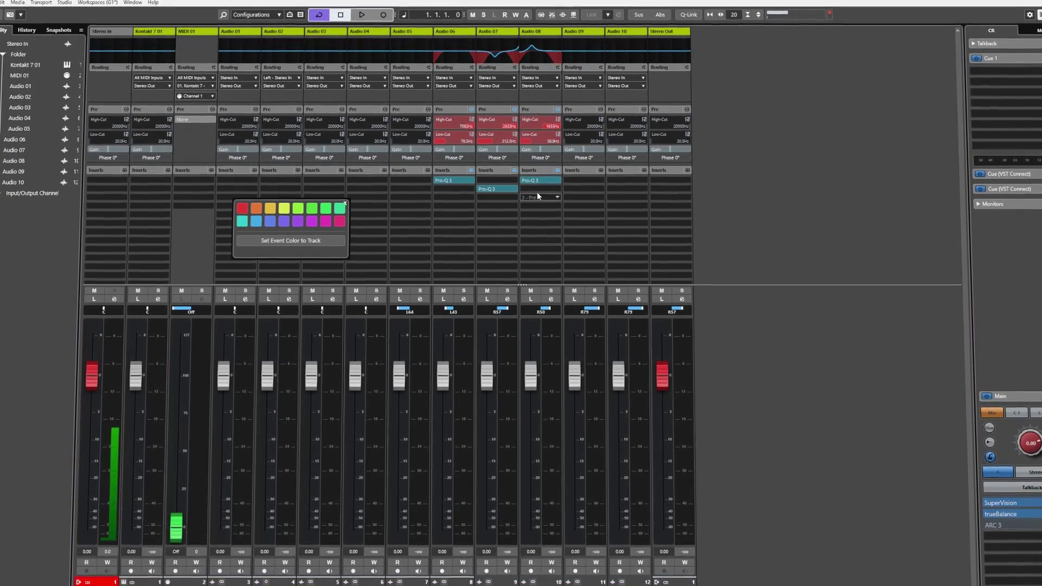
Shift the MIDI Channel fader colour to lime green and copy it to every other fader type.
left_click(2, 2)
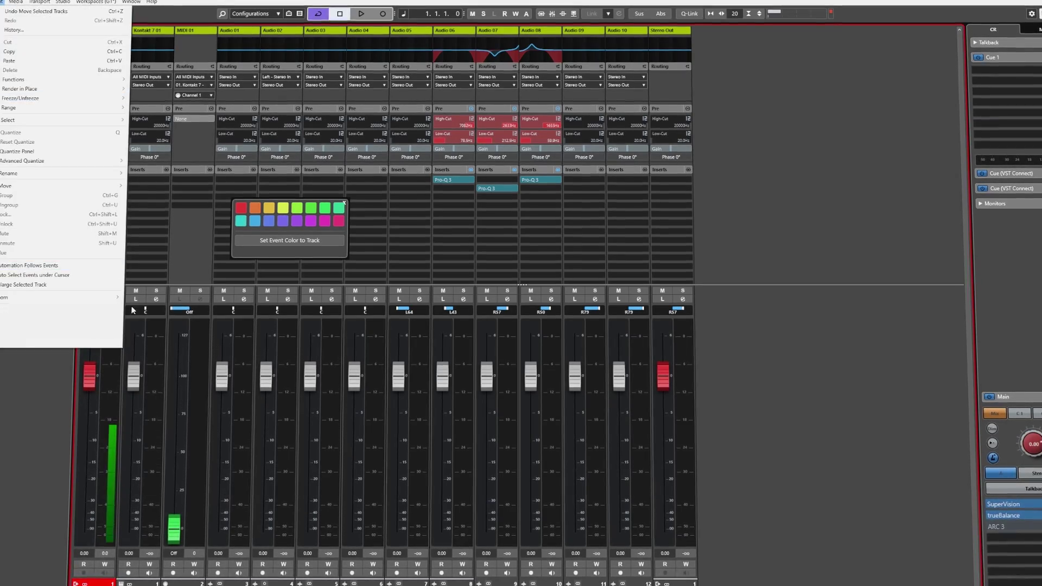
left_click(85, 343)
left_click(780, 119)
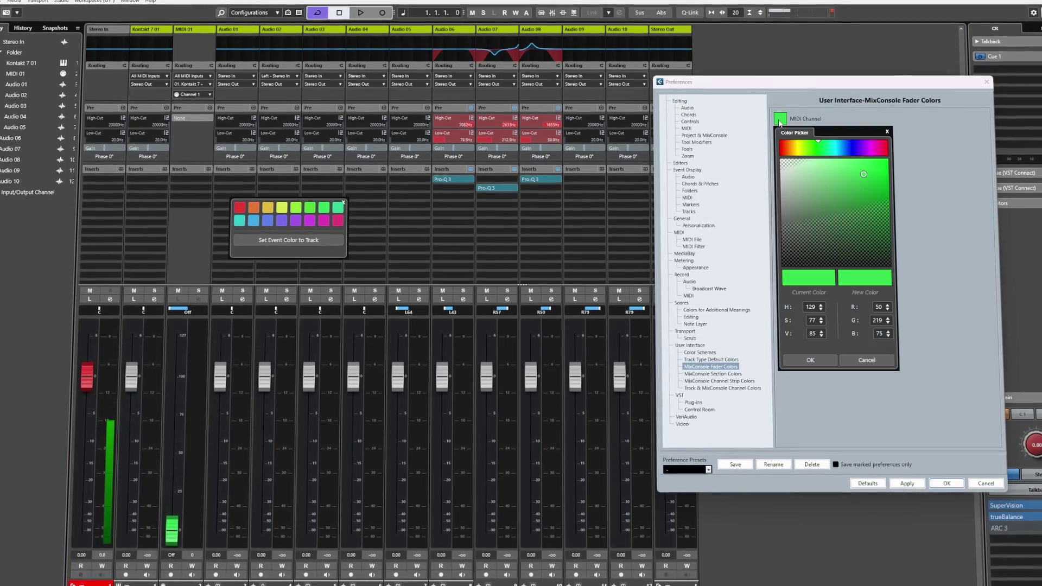
left_click_drag(818, 147, 814, 146)
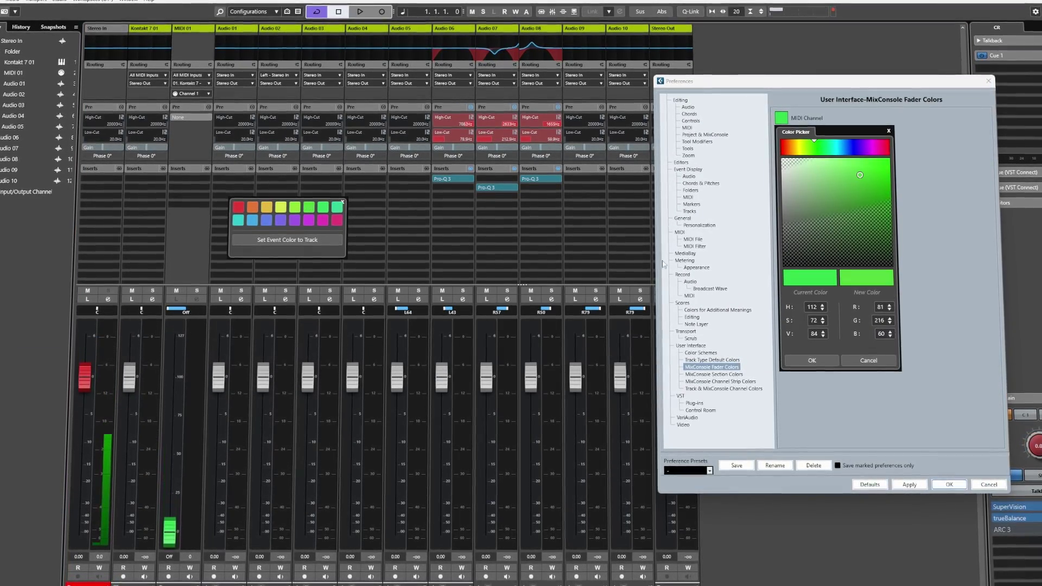
left_click(835, 365)
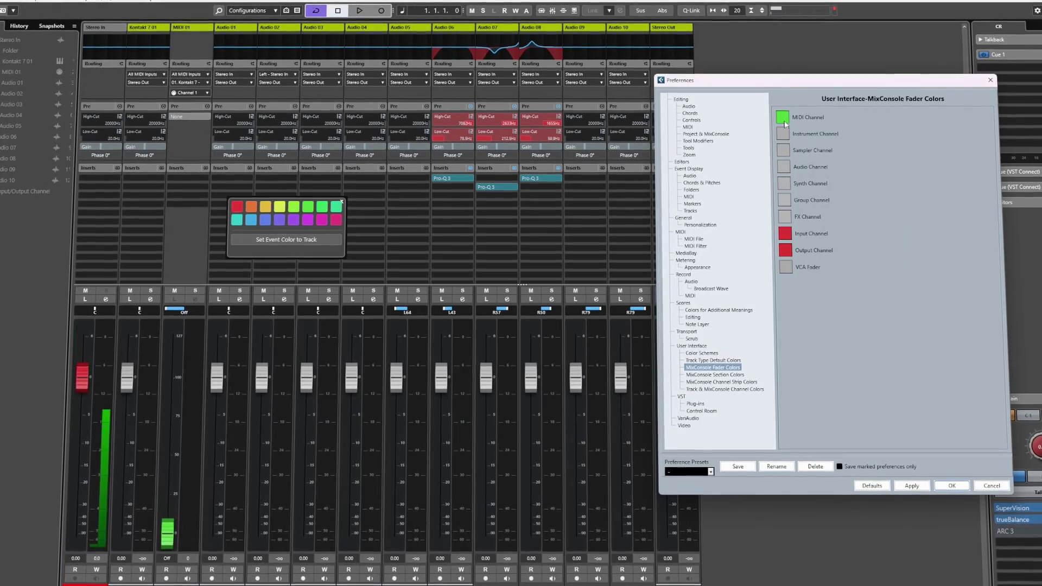
left_click_drag(782, 117, 790, 266)
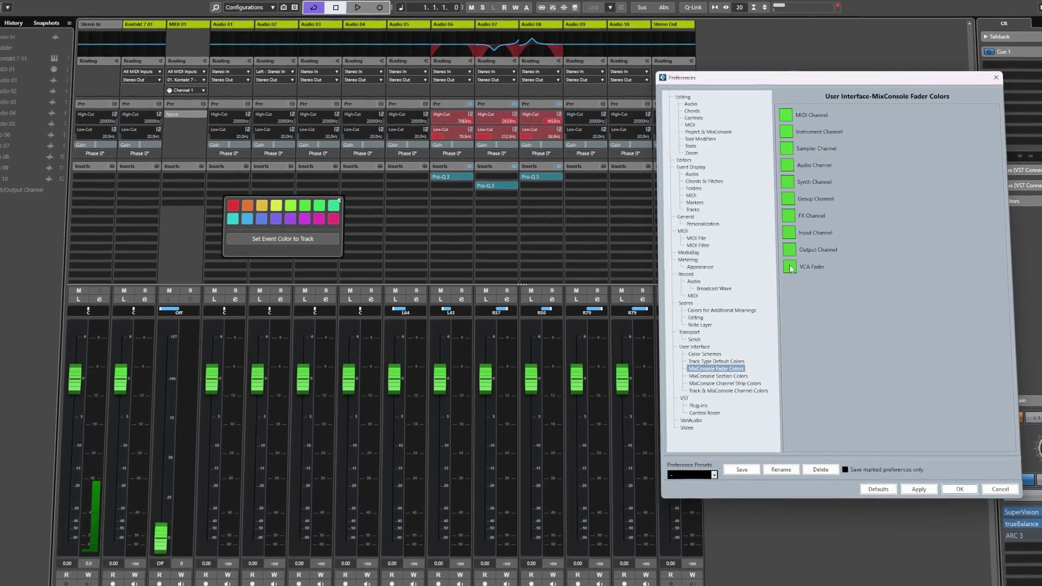
left_click(711, 377)
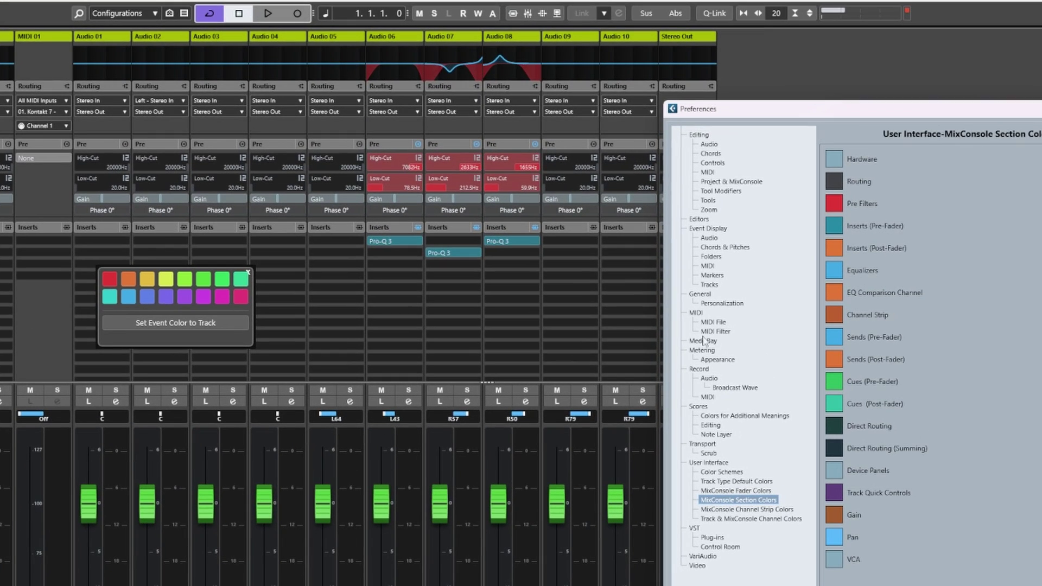
Colour the Equalizers section green and the Pre Filters section teal-green from the palette.
left_click(834, 270)
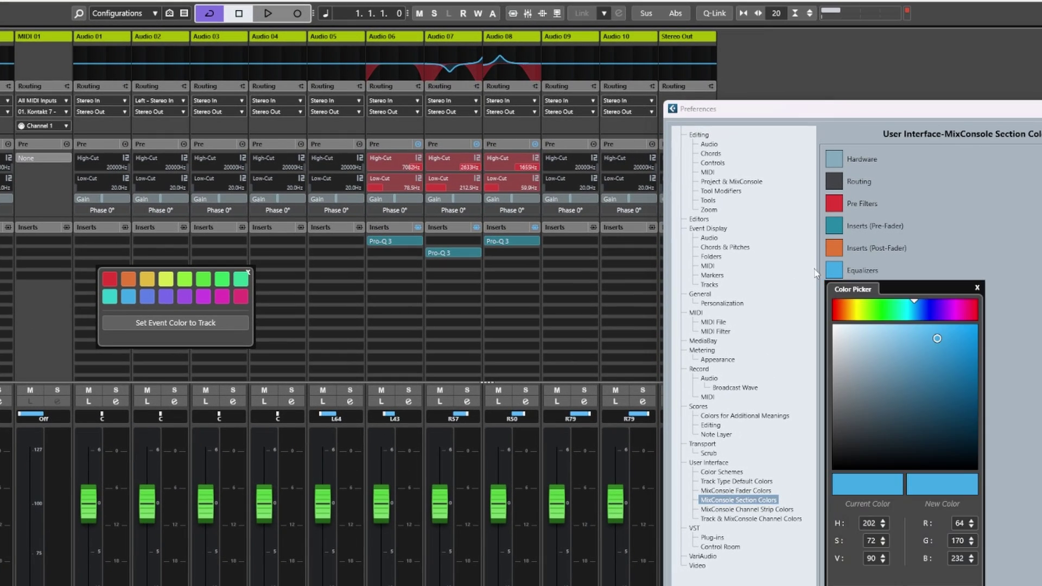
left_click(224, 277)
key("Return")
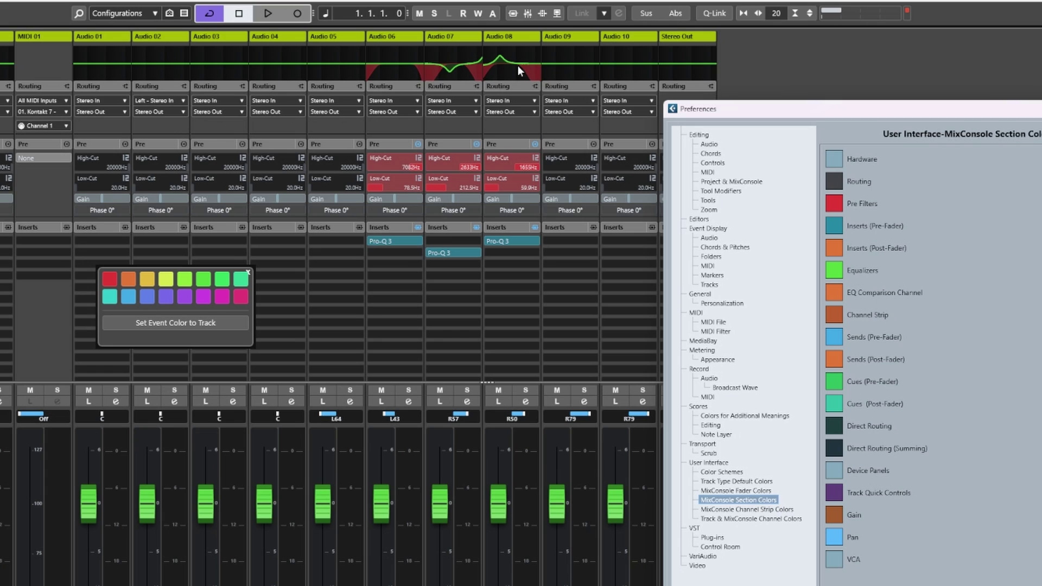
left_click(834, 203)
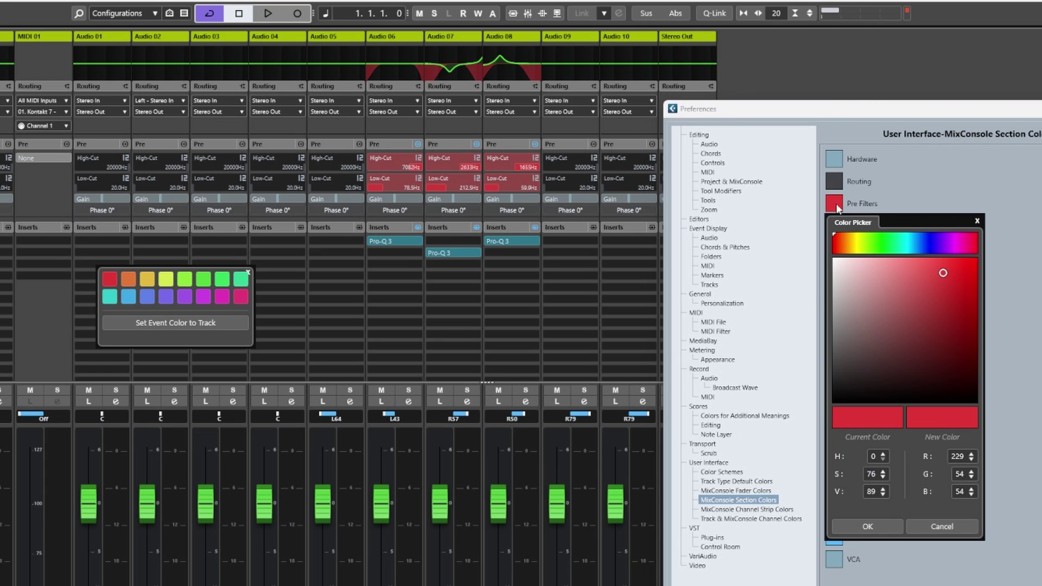
left_click(235, 279)
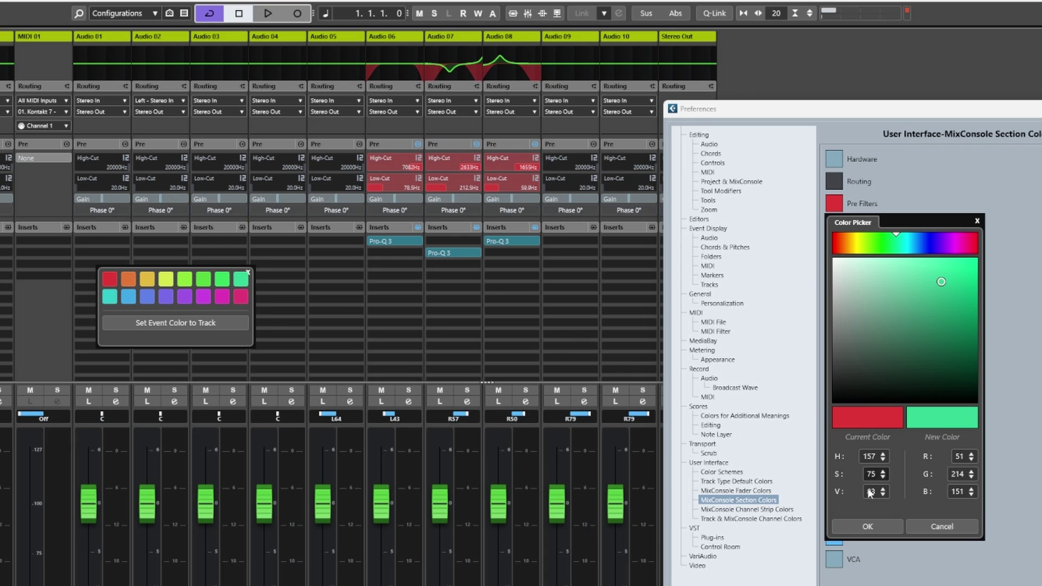
left_click(867, 526)
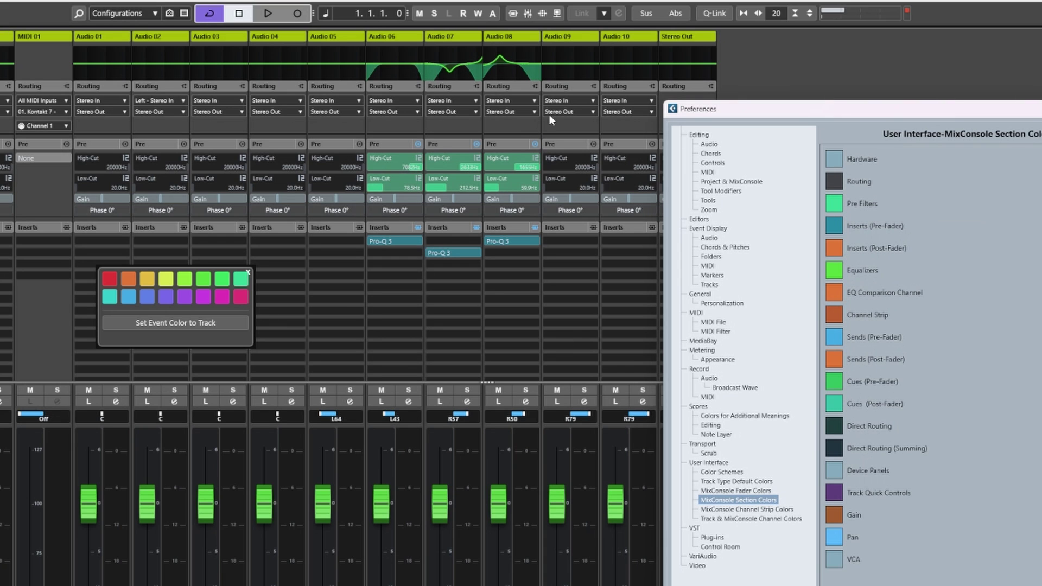
Colour the Inserts (Pre-Fader) and Pan sections purple.
left_click(834, 226)
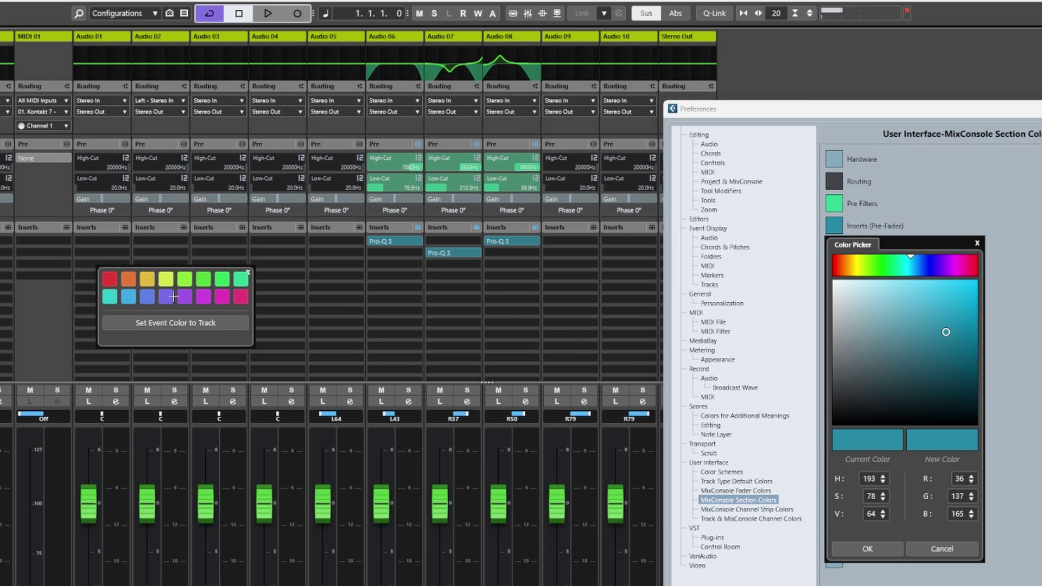
key("Escape")
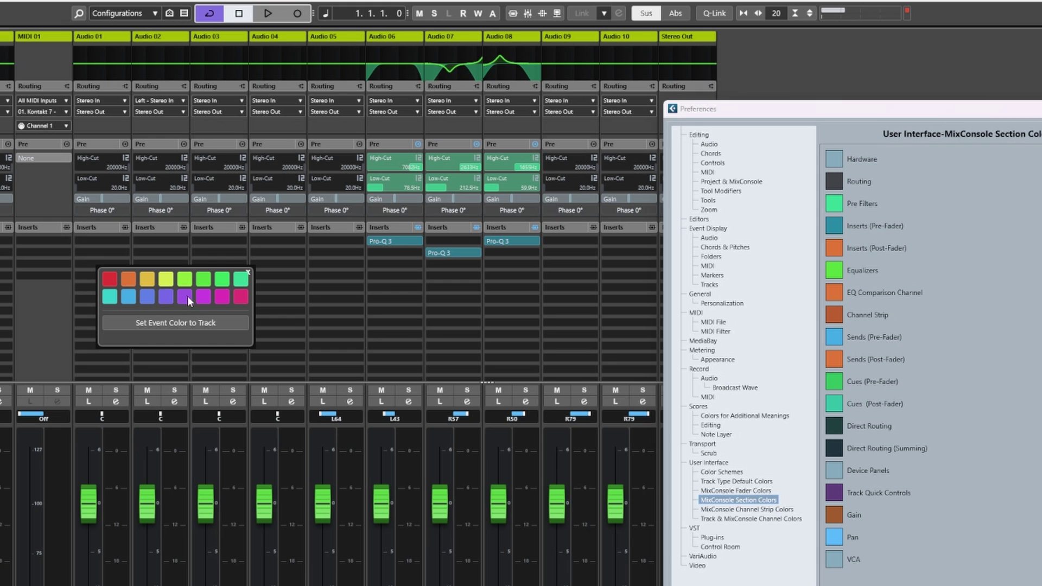
left_click(834, 226)
left_click(188, 301)
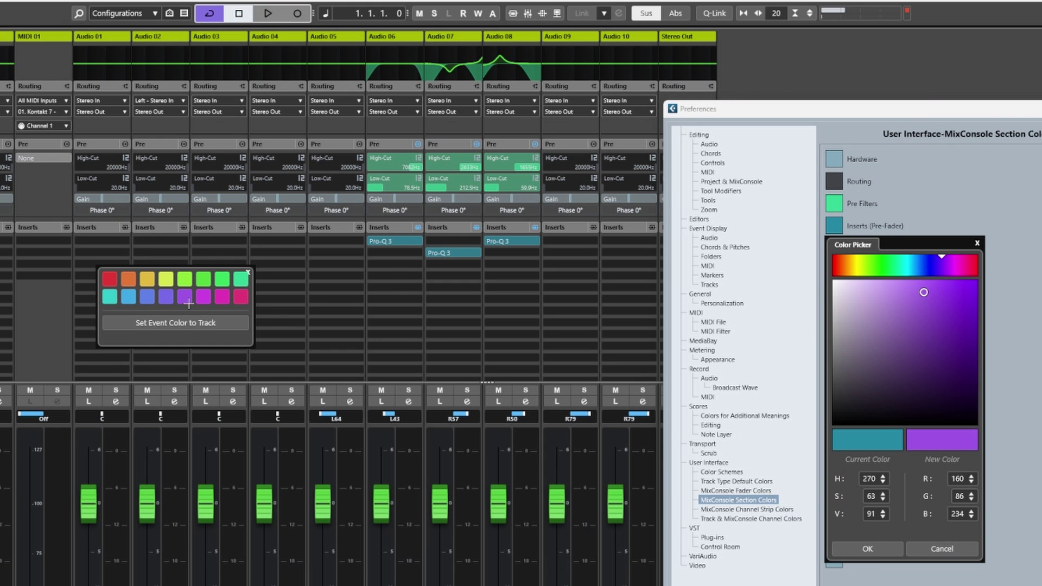
left_click(892, 549)
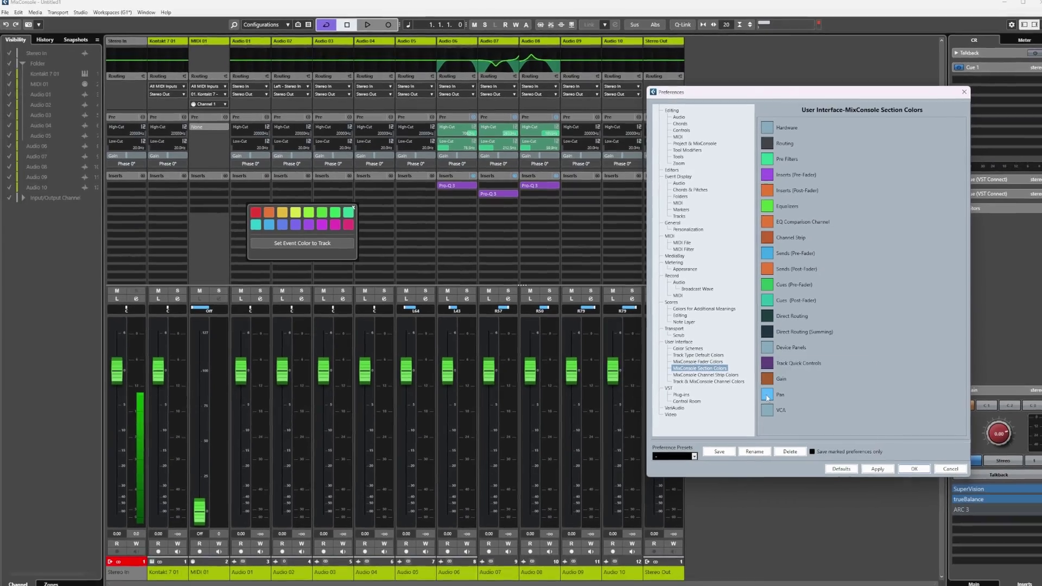
left_click(766, 395)
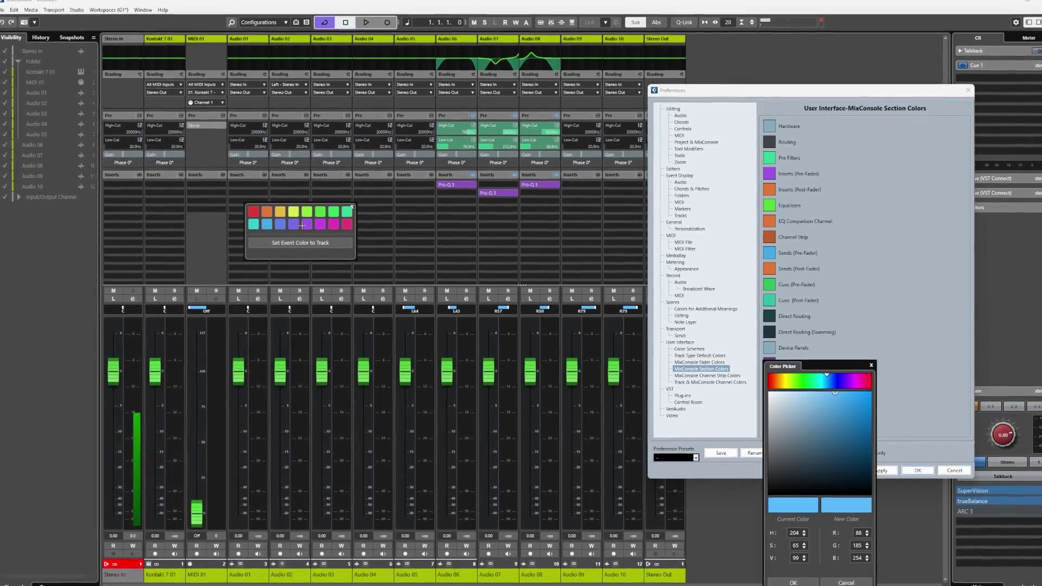
left_click(847, 382)
left_click(792, 582)
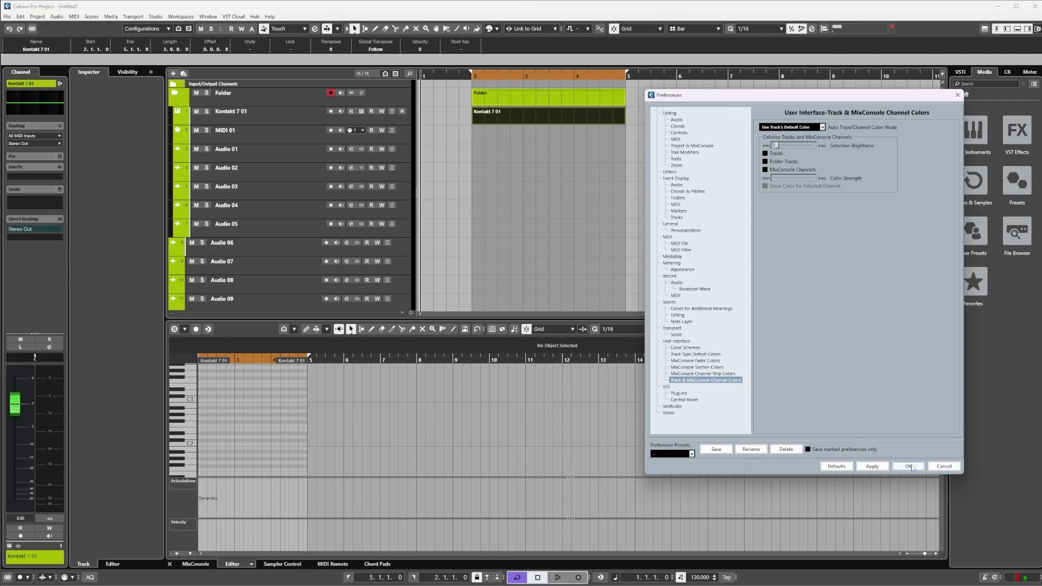
Close Preferences and reopen them from the Edit menu at Track & MixConsole Channel Colors.
left_click(910, 467)
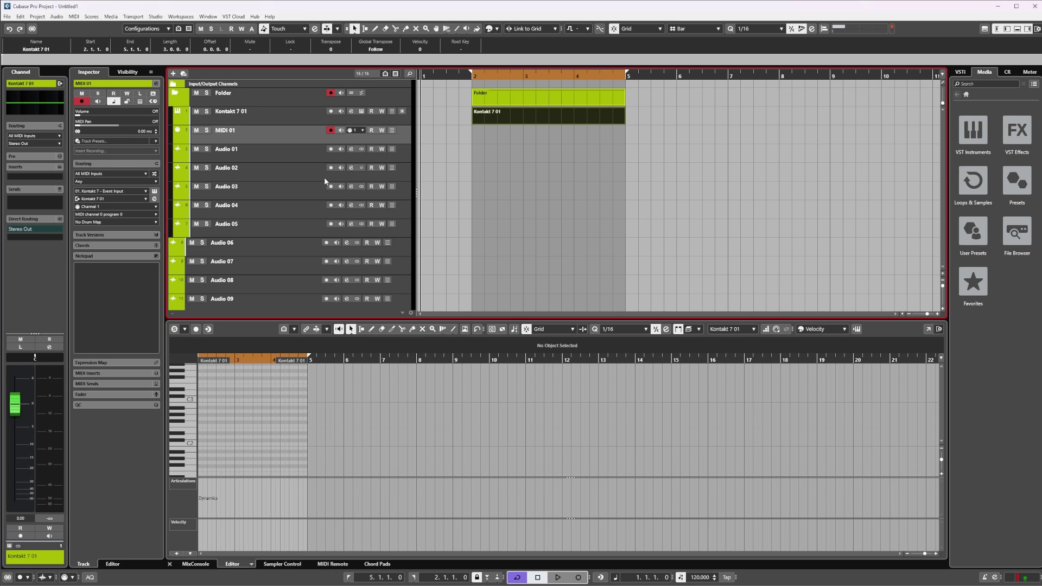
left_click(21, 16)
left_click(44, 338)
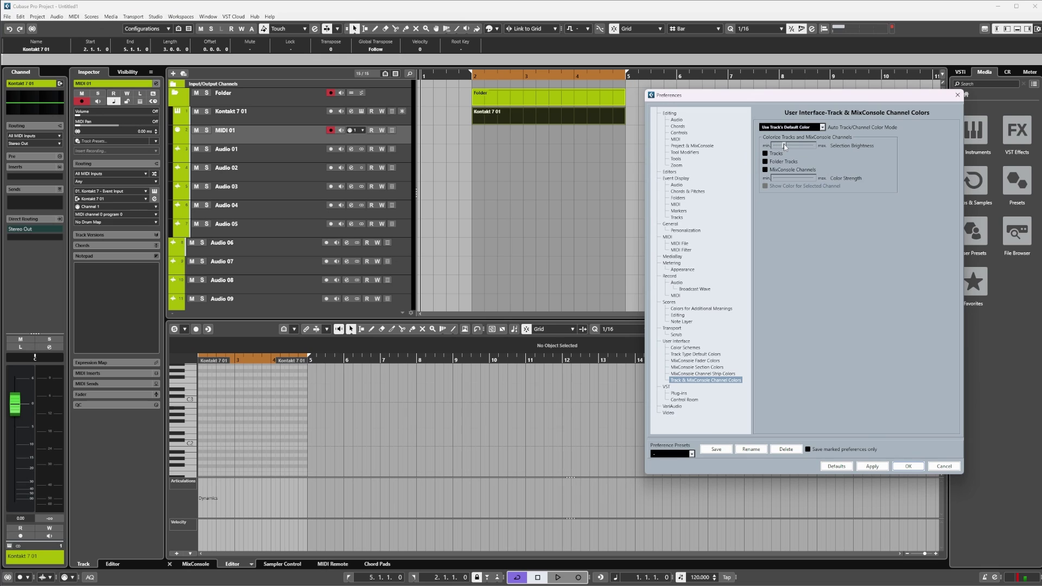
Lower the Selection Brightness slider and apply it.
left_click(873, 467)
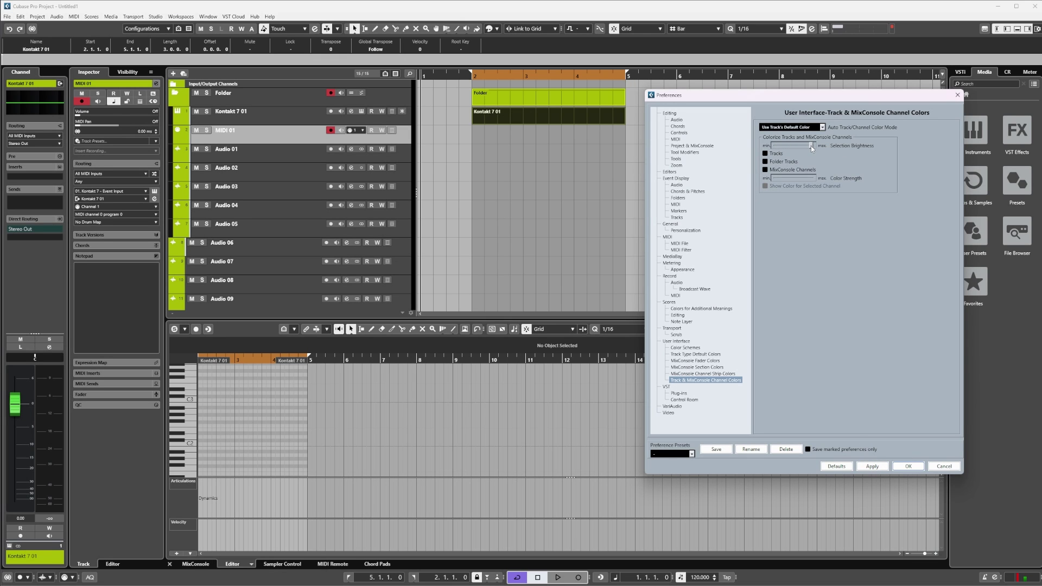
left_click(876, 467)
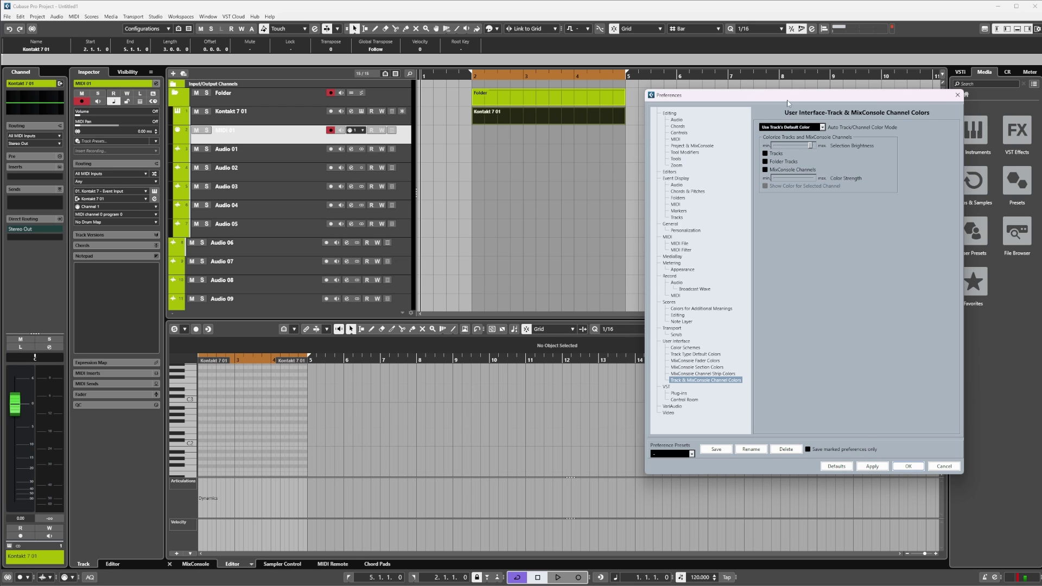
left_click_drag(810, 147, 795, 146)
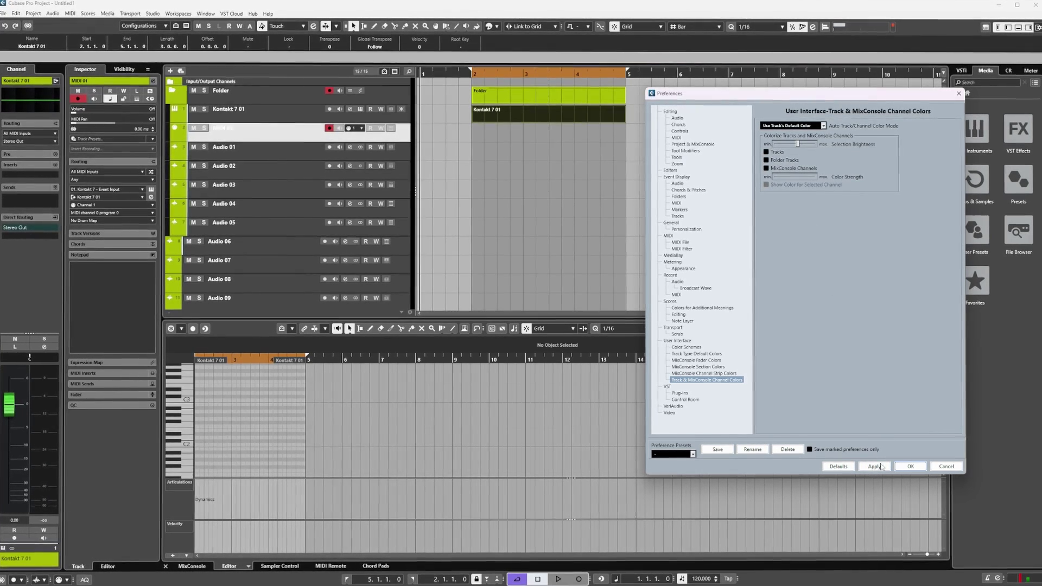
left_click(872, 467)
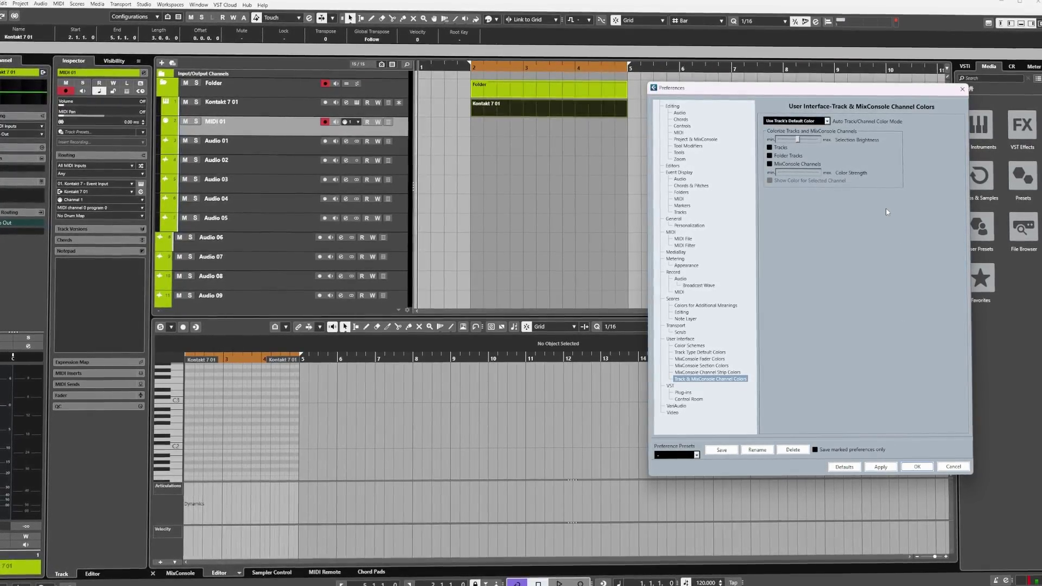
Tint Tracks and Folder Tracks with their colours and adjust the Color Strength.
left_click(769, 146)
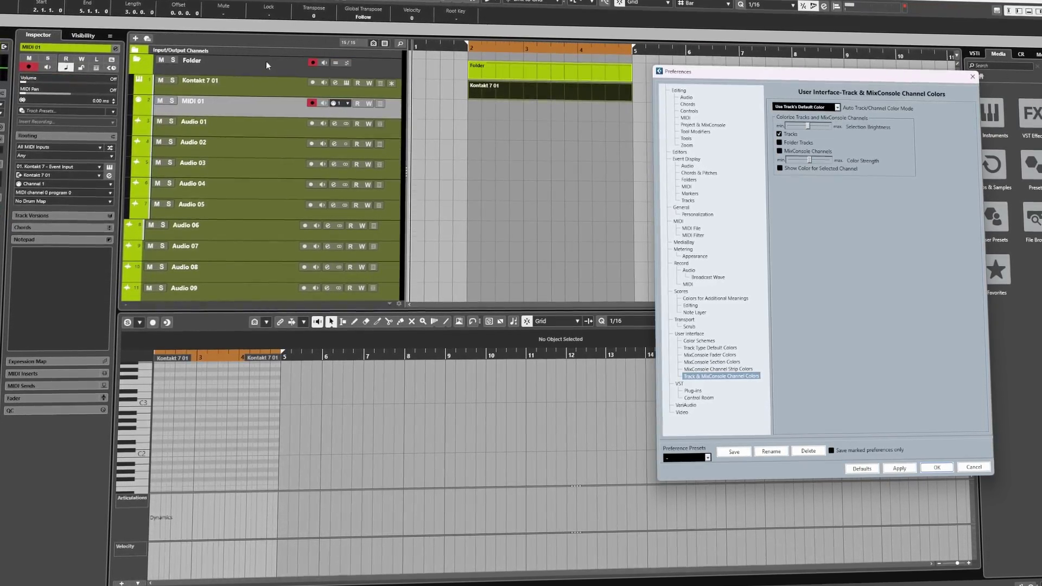
left_click(780, 143)
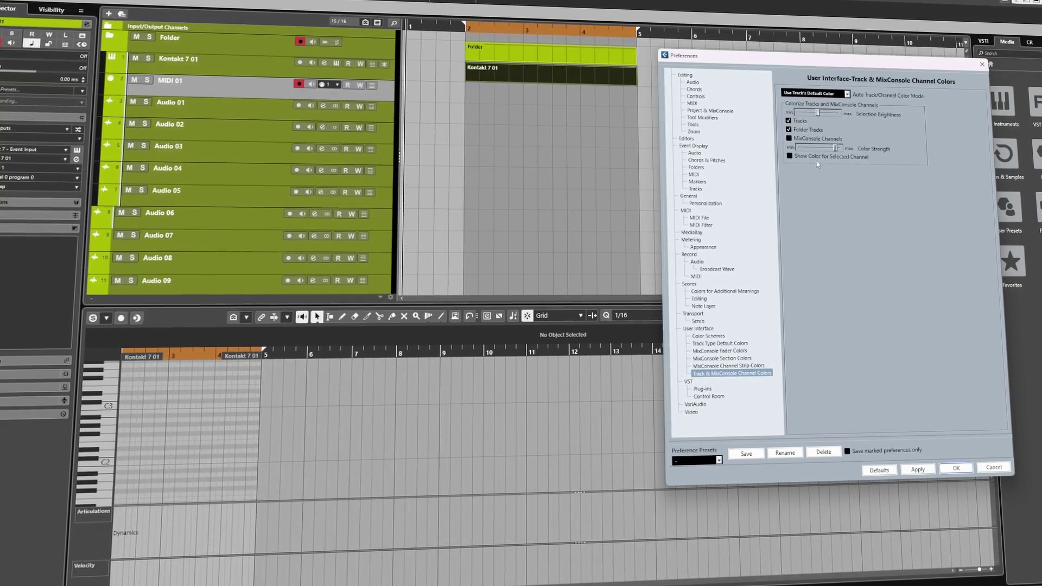
left_click_drag(834, 149, 808, 152)
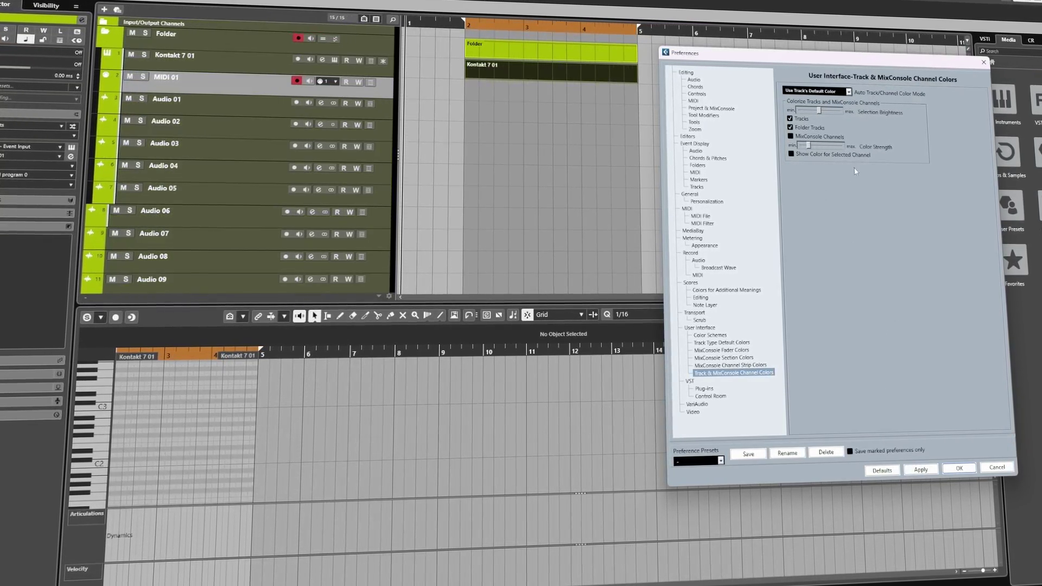
left_click(839, 146)
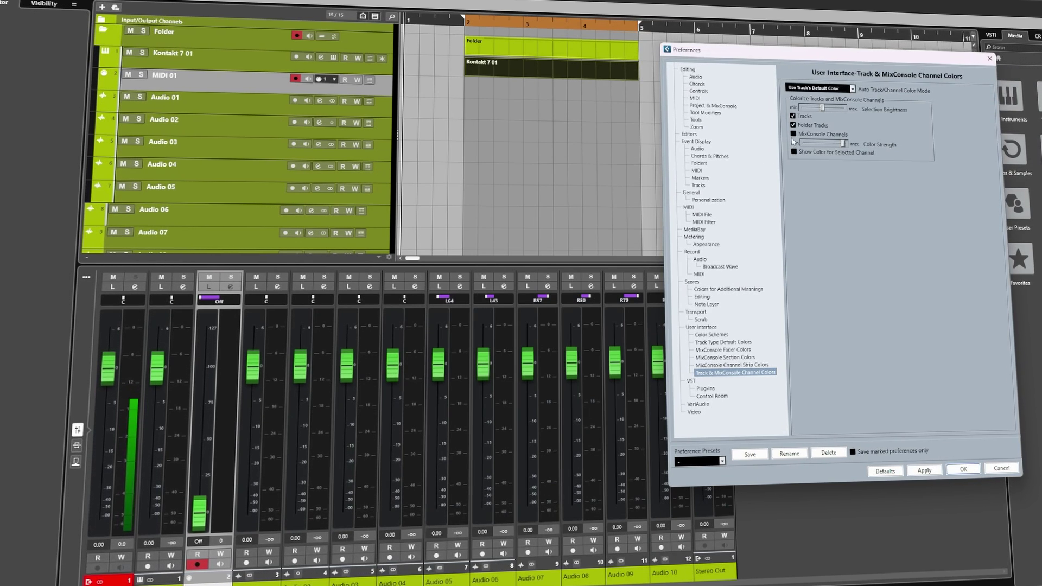
Colourise the MixConsole channels, trying Show Color for Selected Channel on then off.
left_click(927, 471)
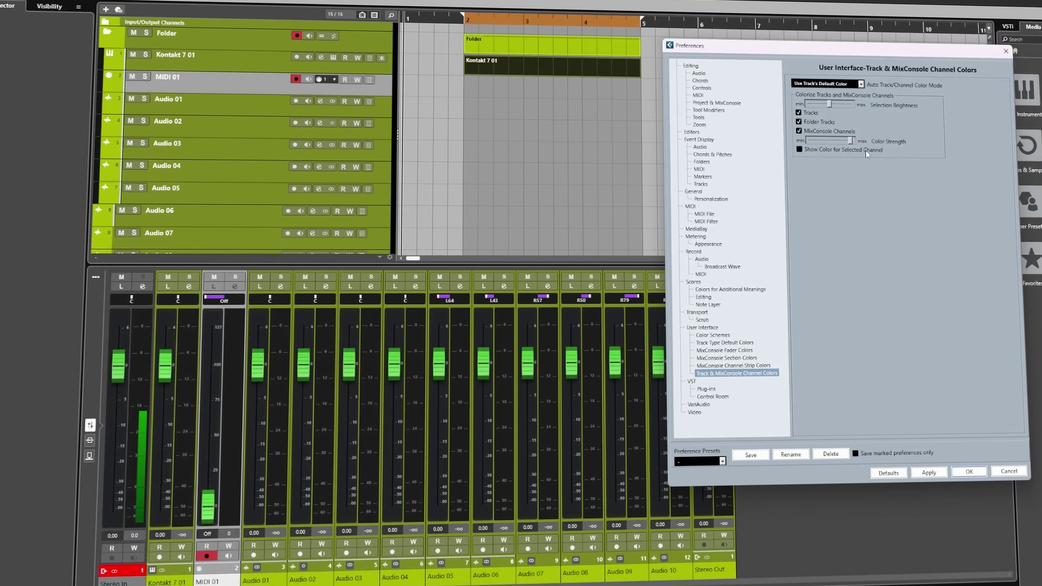
left_click(801, 150)
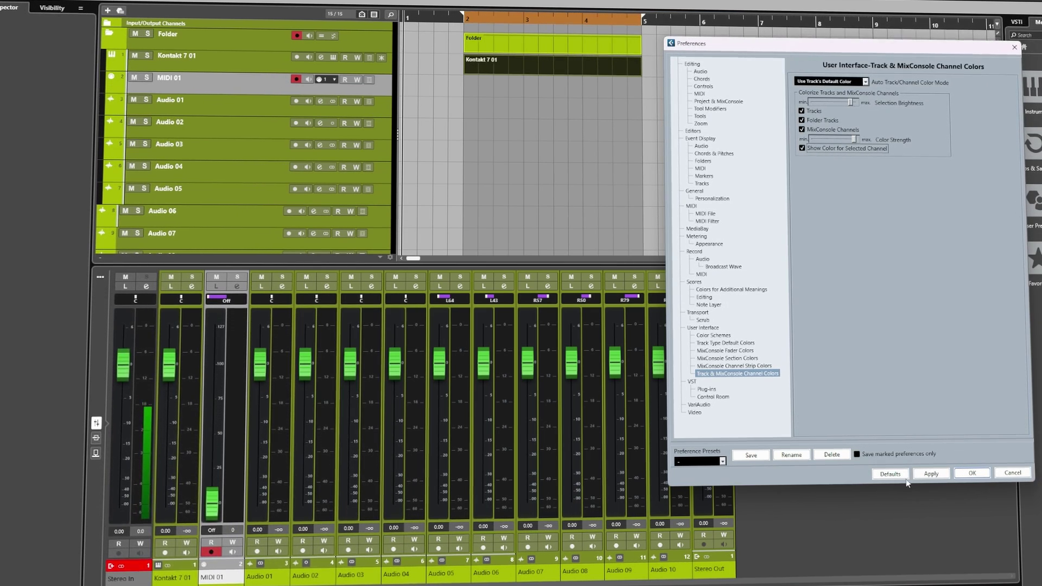
left_click(932, 473)
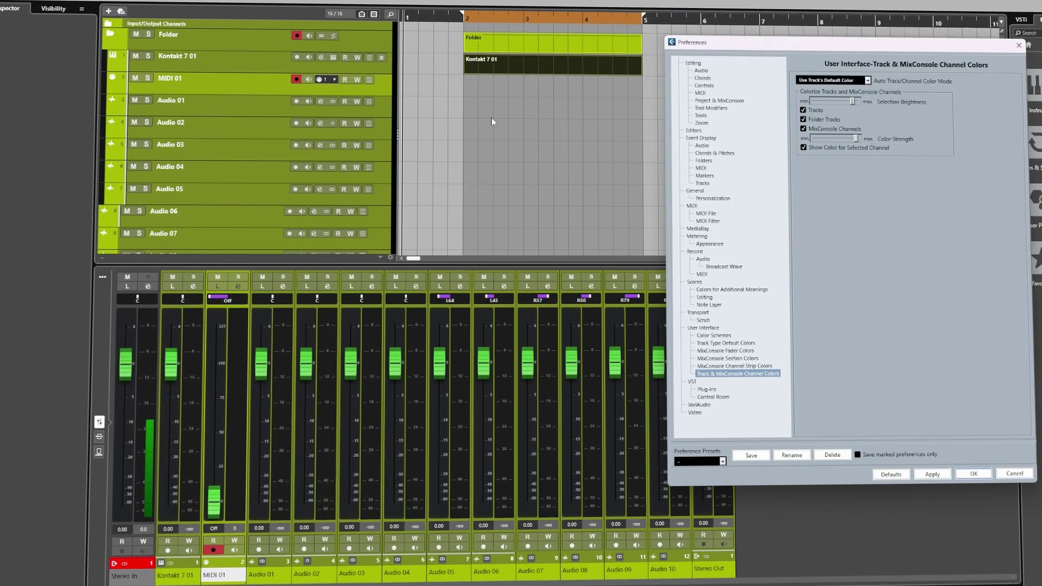
left_click(805, 147)
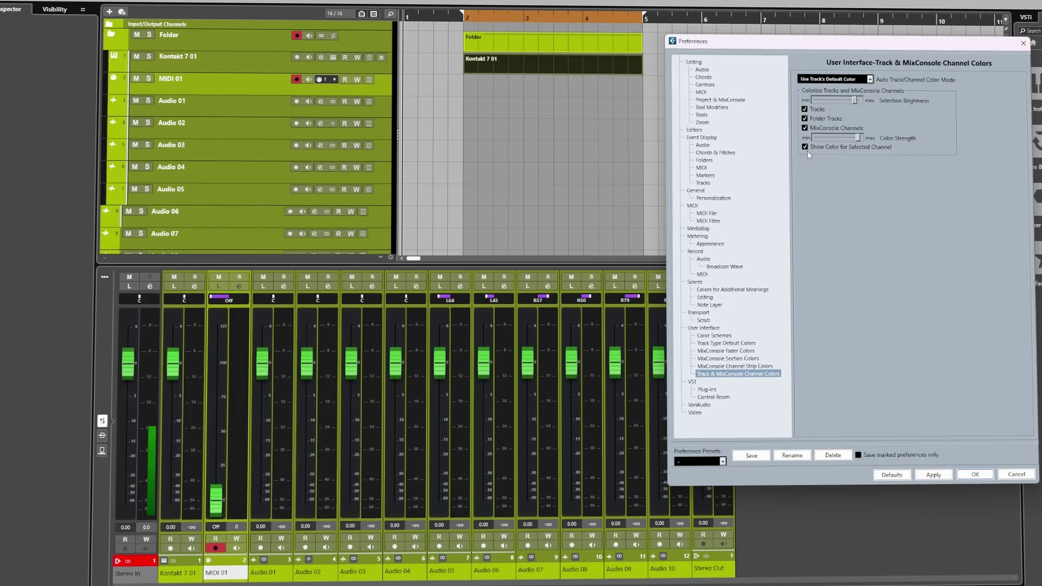
left_click(933, 475)
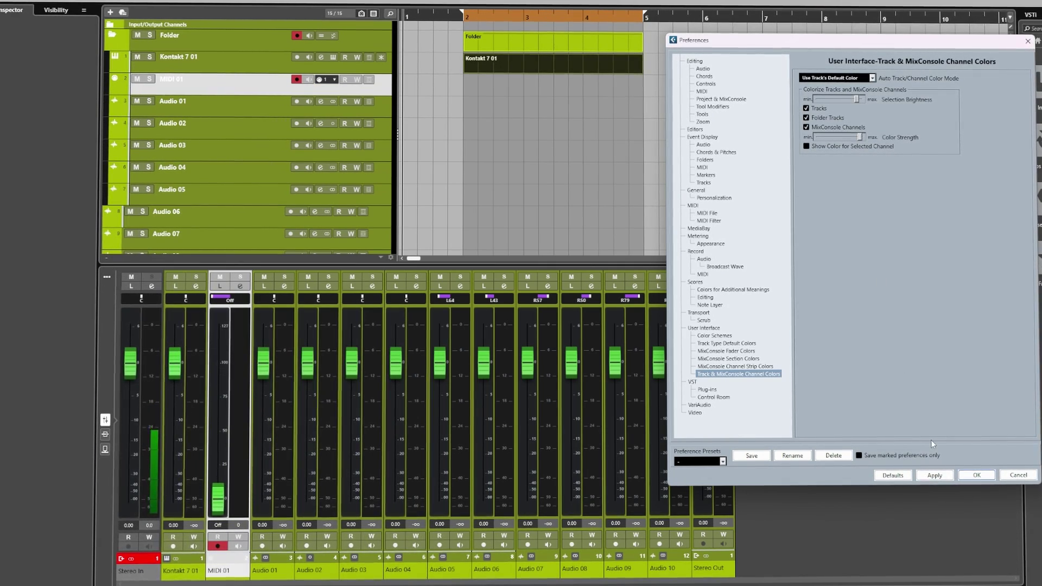